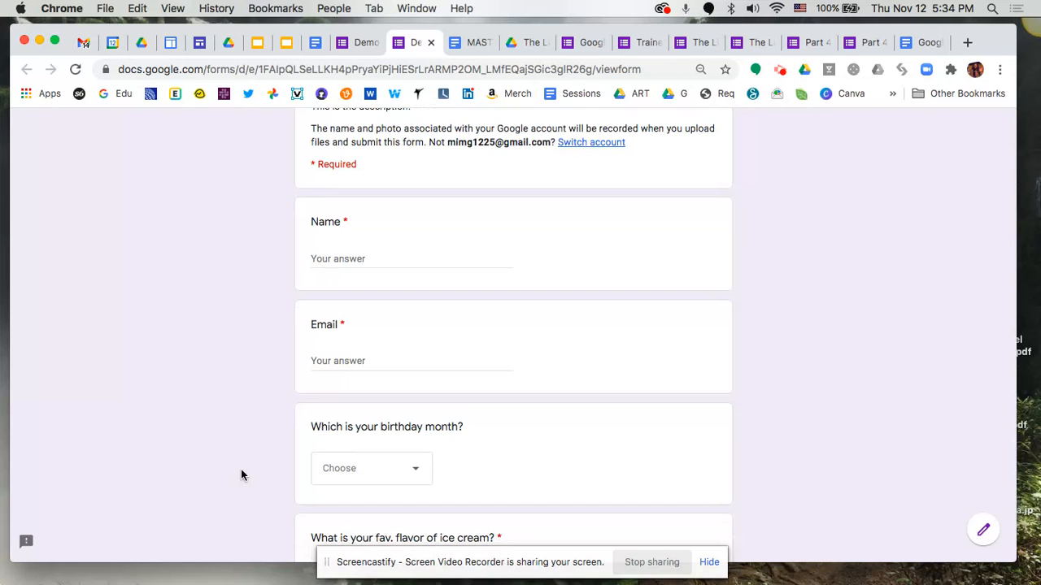
Look through the live demo form down to its submission area, checking the choices for the birthday month question
scroll(241, 475, "down", 3)
left_click(415, 356)
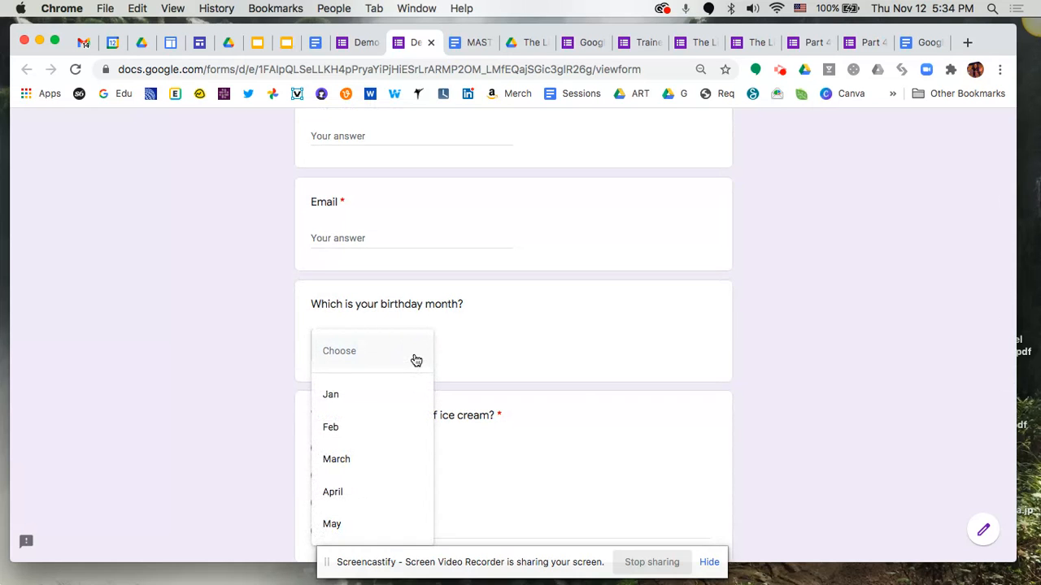
left_click(253, 356)
scroll(253, 356, "down", 3)
scroll(253, 355, "down", 3)
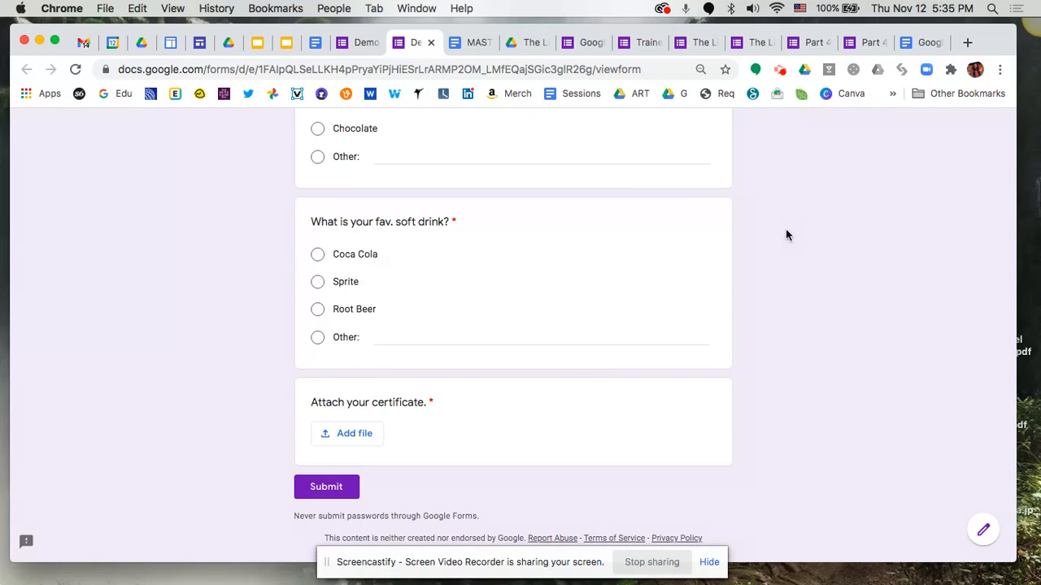
Switch to the example ad reflection form, advance to its following section and examine the ads through to the reflection question
left_click(861, 44)
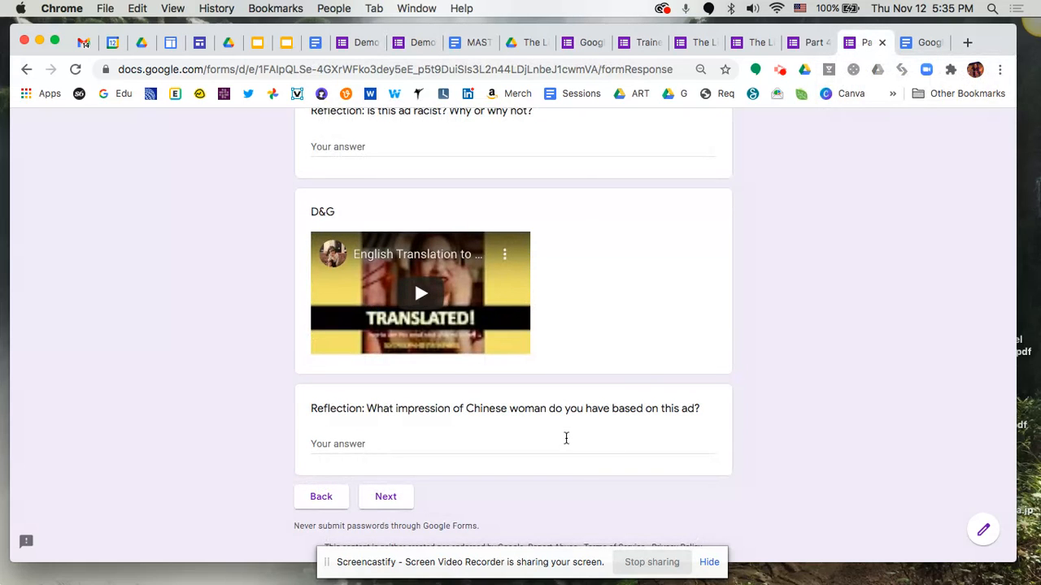
left_click(393, 499)
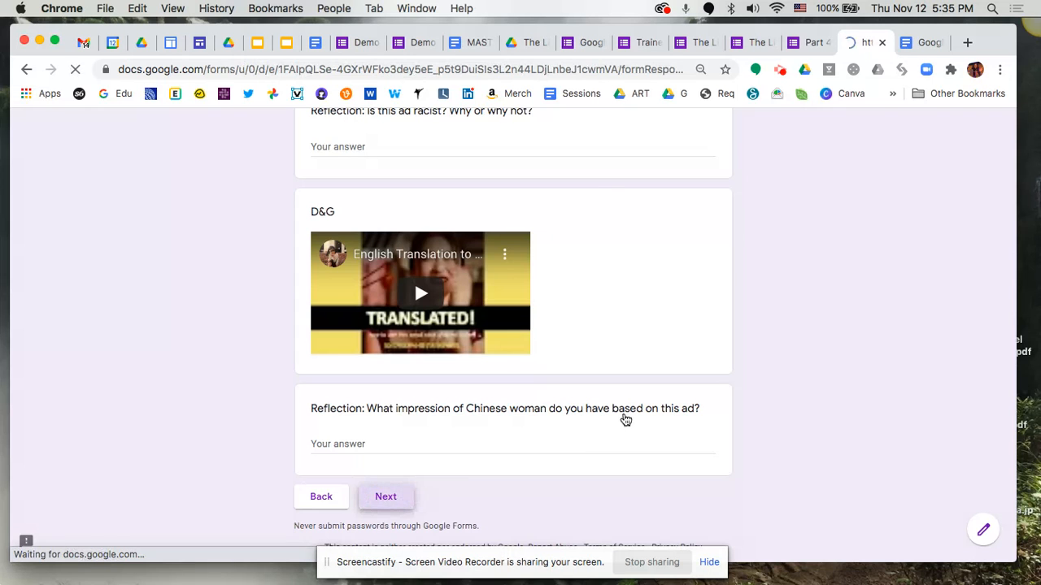
scroll(624, 416, "down", 5)
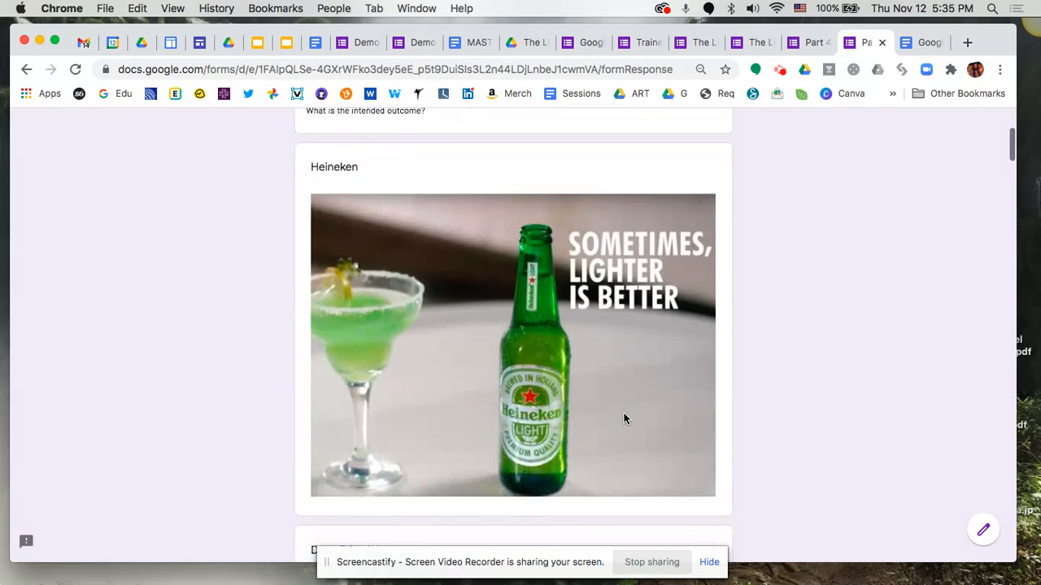
scroll(624, 418, "down", 7)
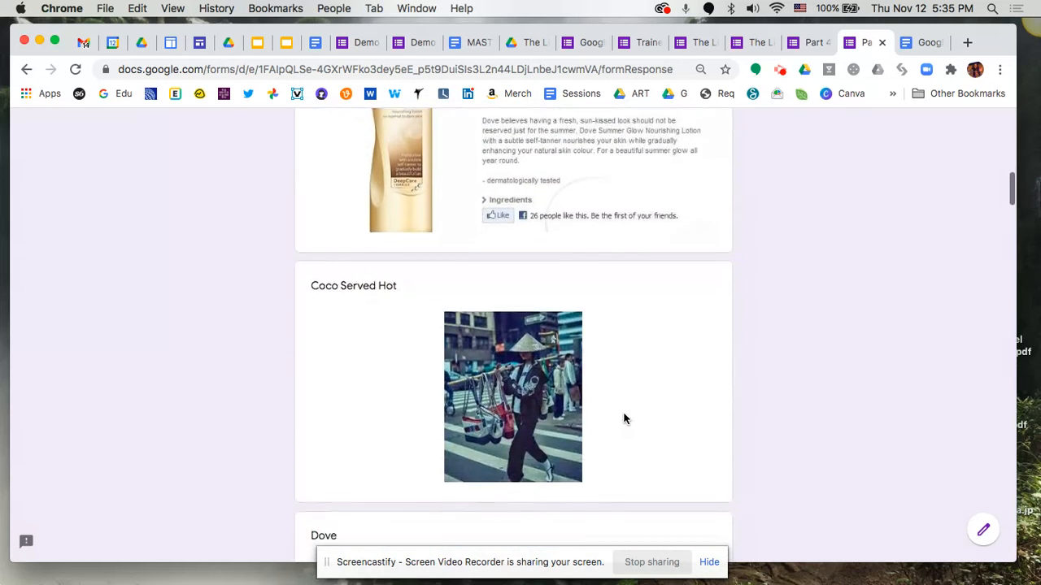
scroll(624, 418, "down", 12)
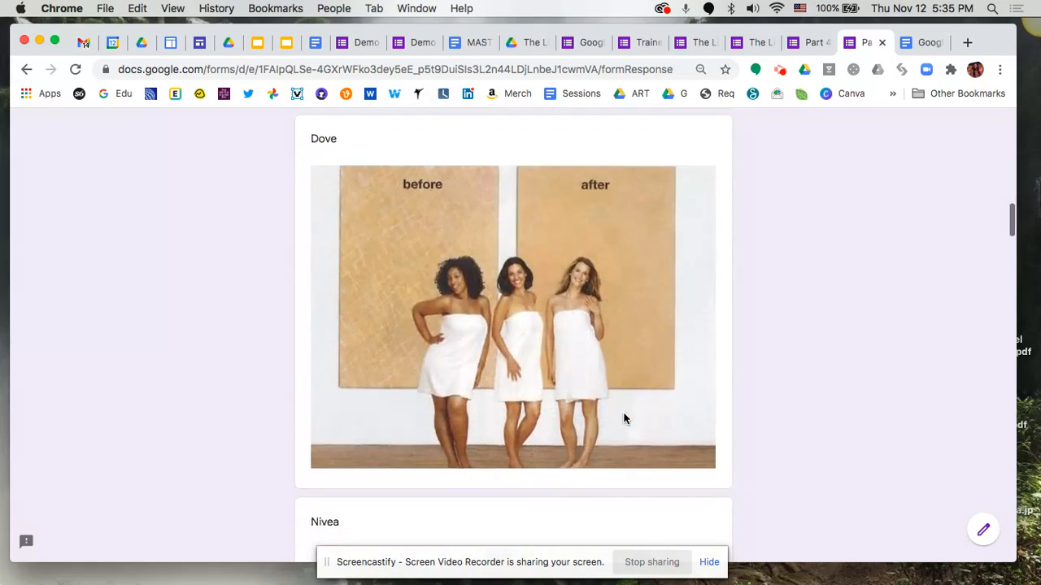
scroll(624, 418, "down", 12)
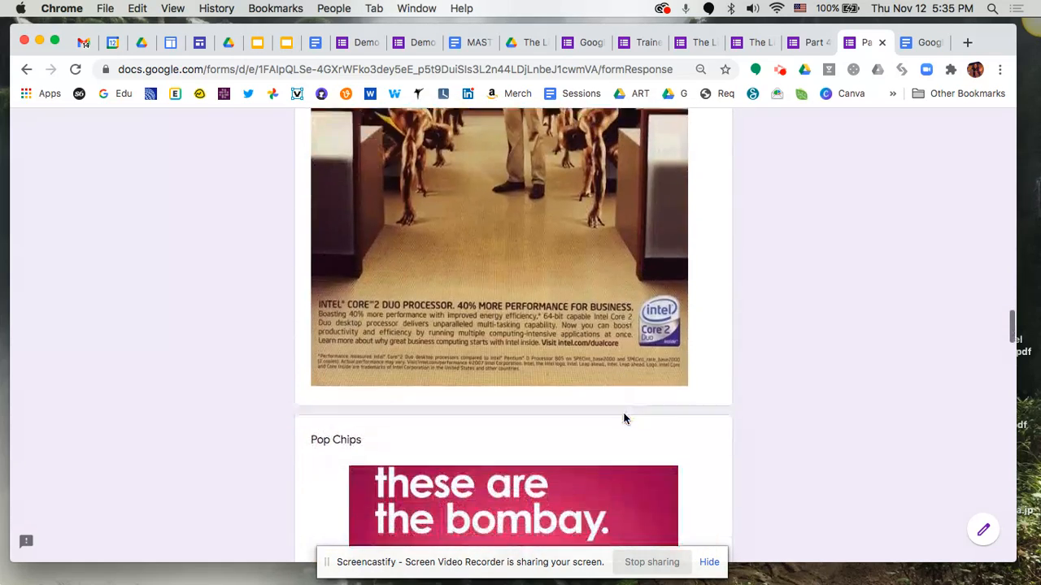
scroll(624, 418, "down", 15)
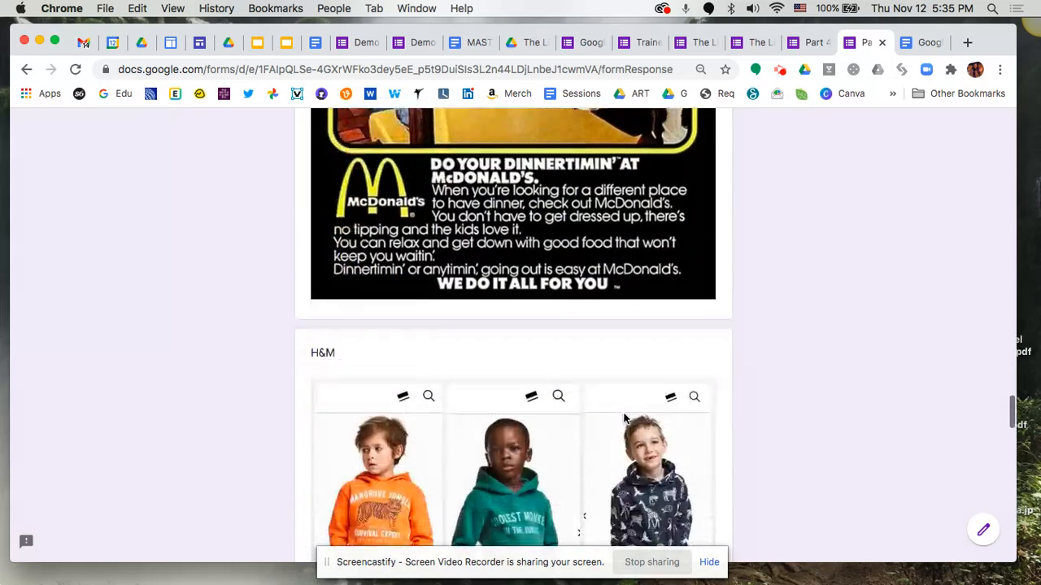
scroll(623, 418, "down", 12)
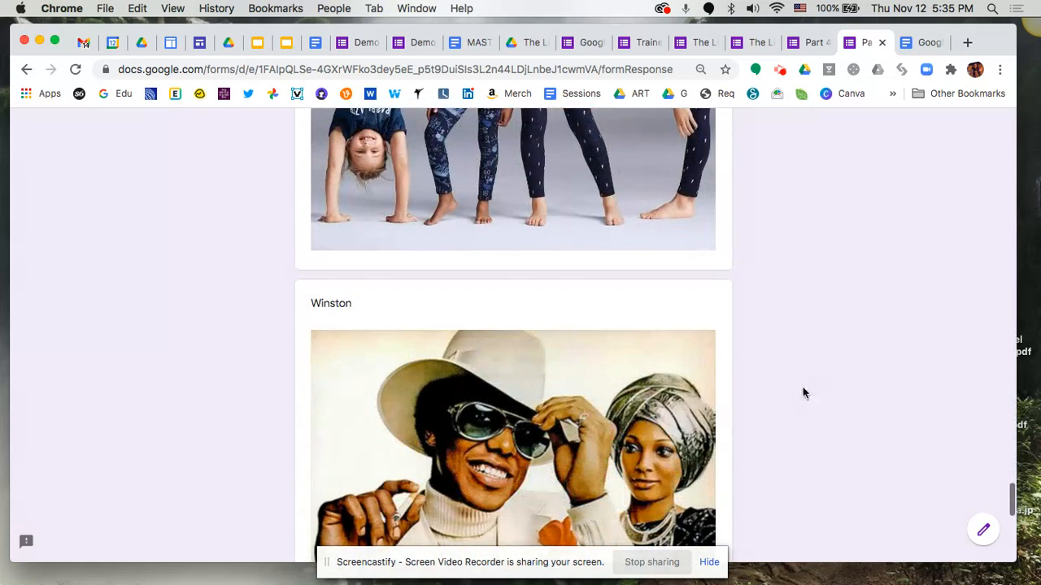
scroll(810, 396, "down", 8)
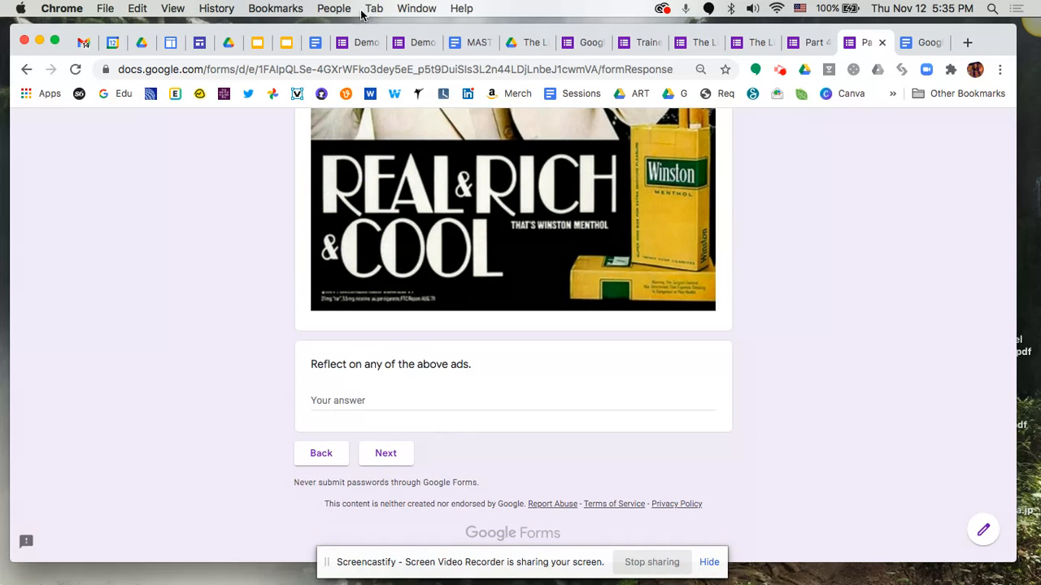
Switch to the editor of the Demo Google Form and review its existing questions
left_click(355, 44)
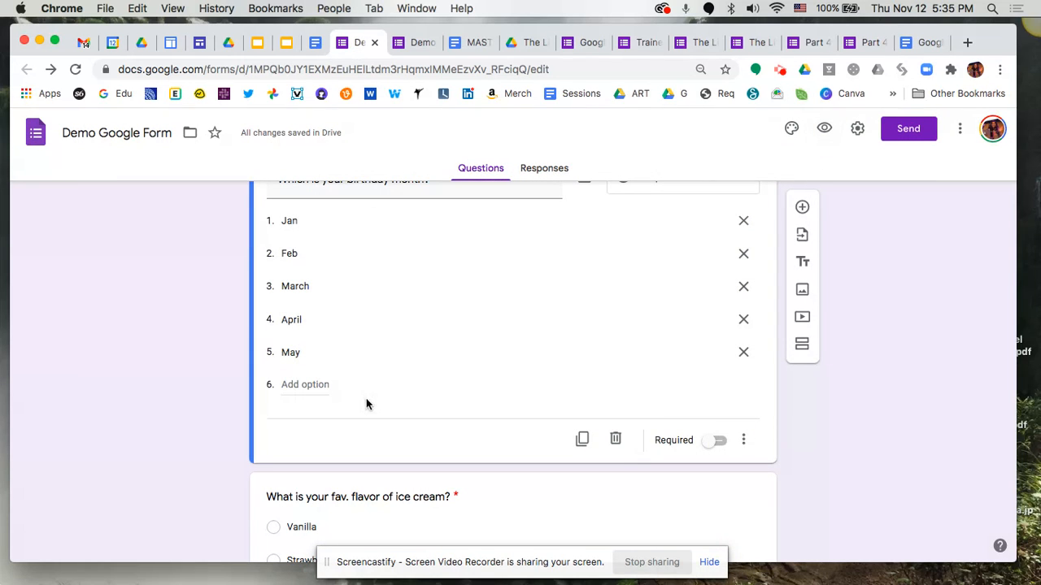
scroll(365, 401, "down", 5)
scroll(366, 400, "up", 3)
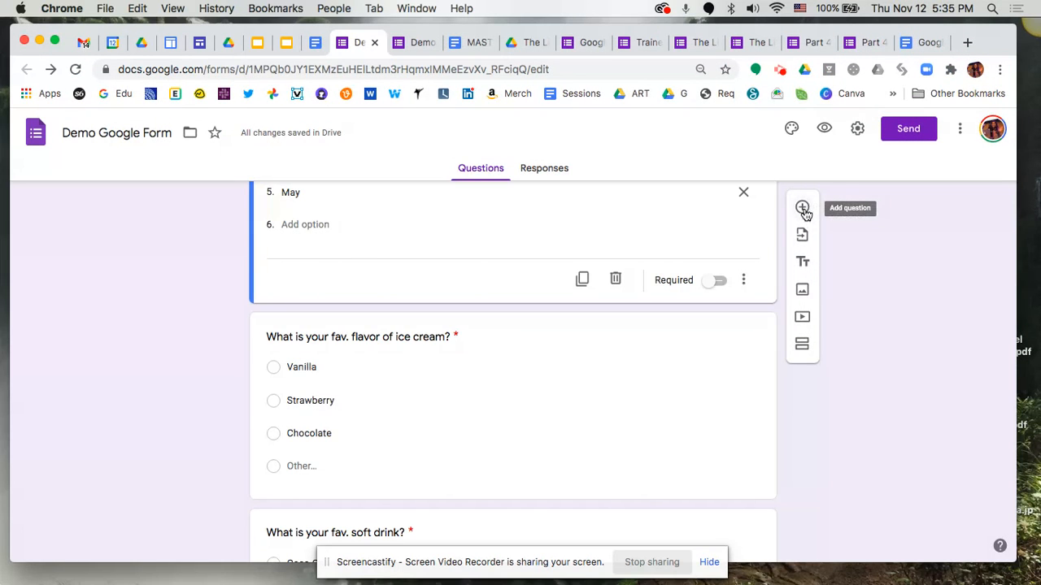
left_click(803, 209)
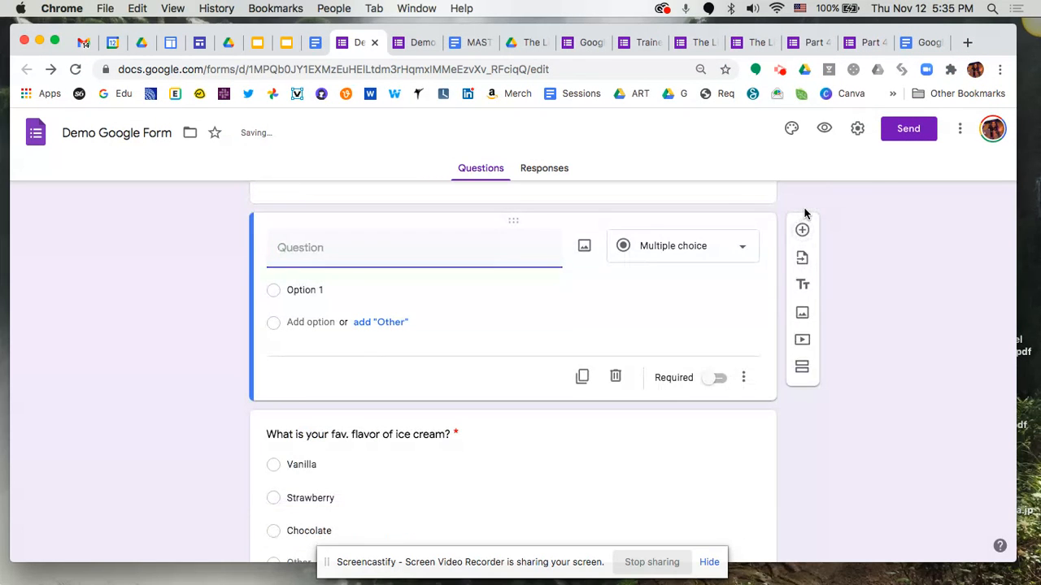
left_click(743, 249)
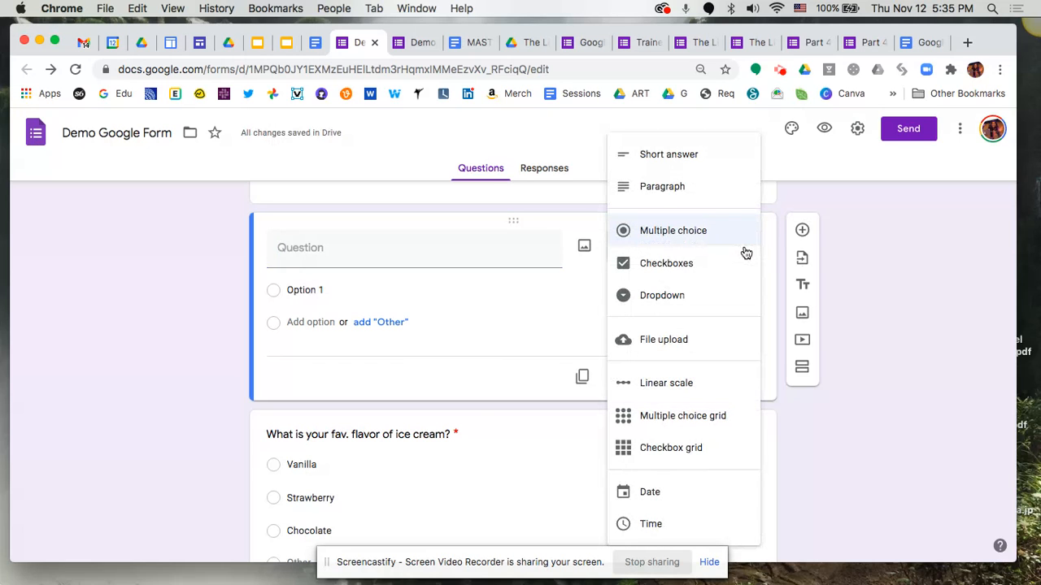
left_click(527, 291)
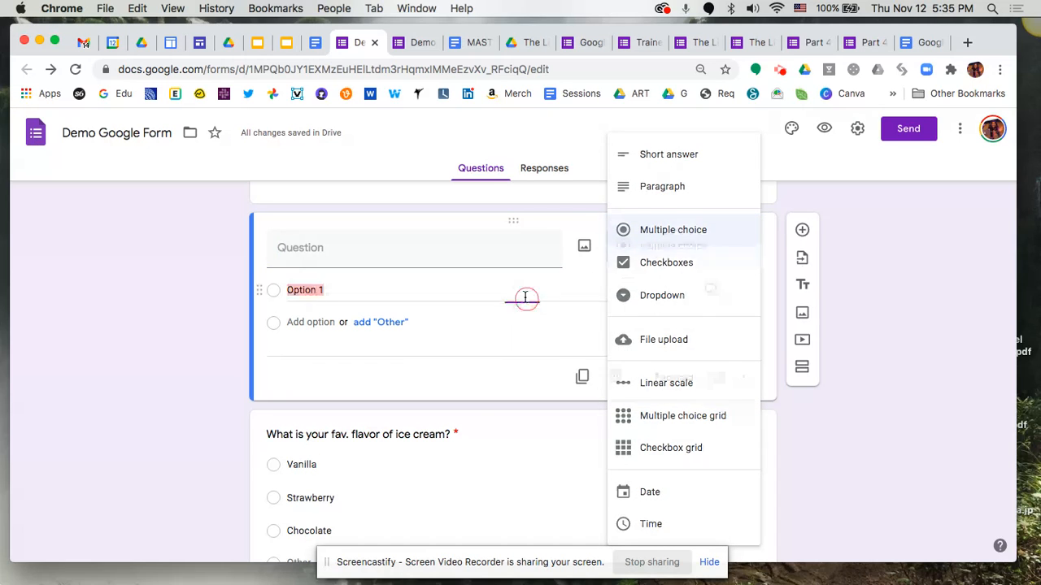
left_click(615, 378)
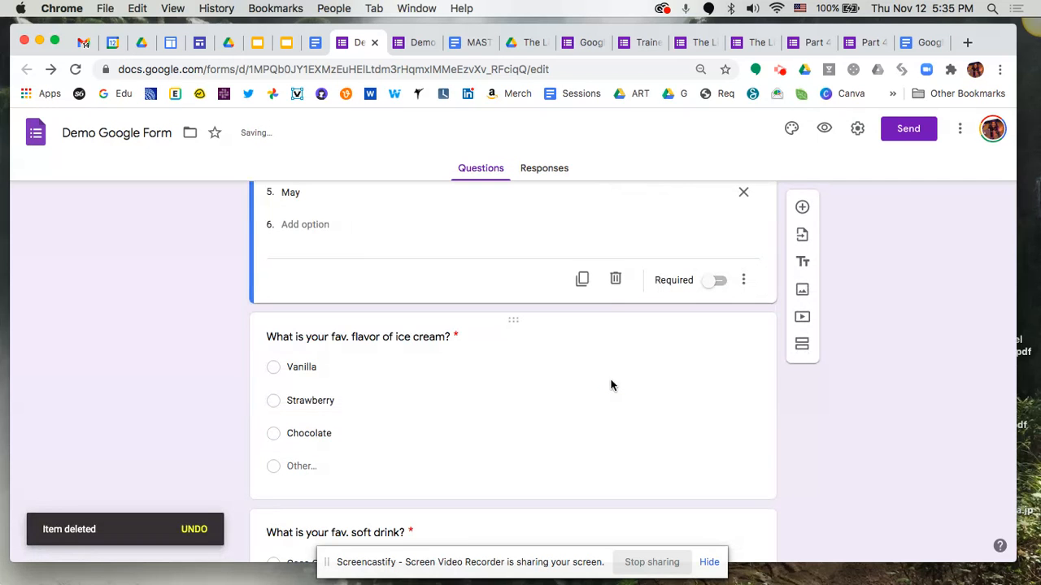
Start adding a video directly below the "Attach your certificate." question
scroll(582, 459, "down", 4)
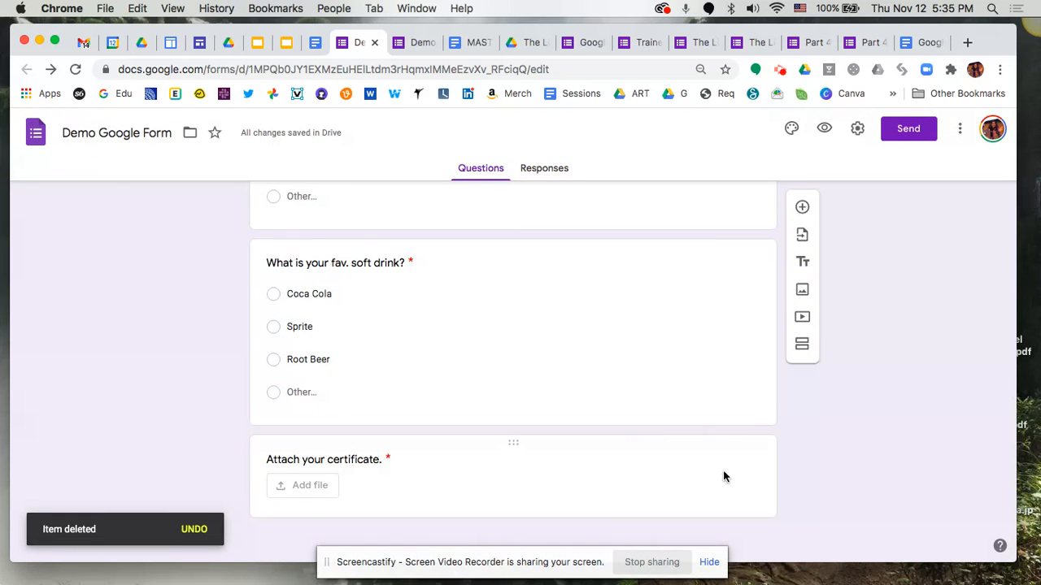
left_click(722, 477)
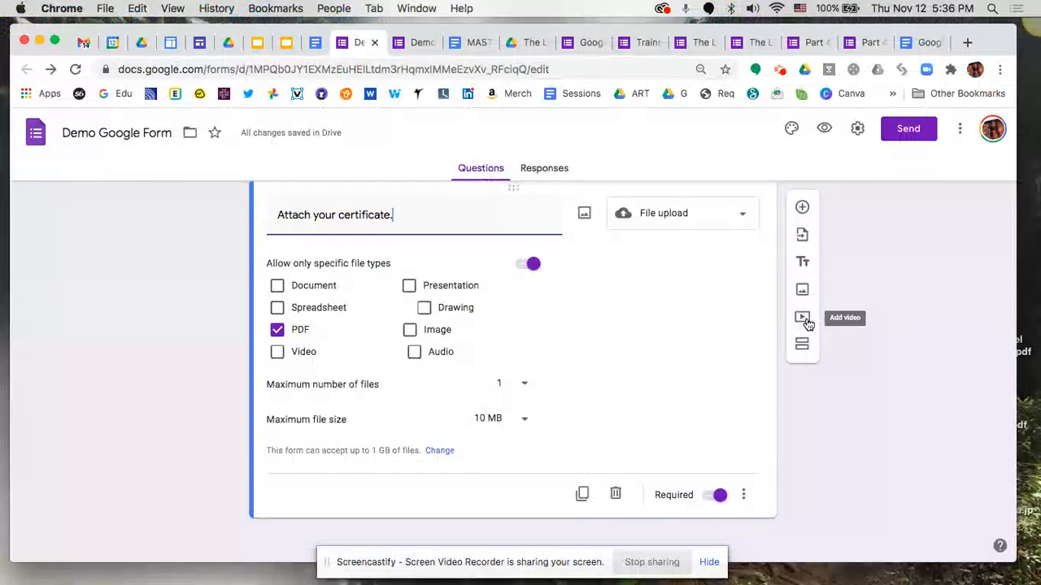
left_click(806, 321)
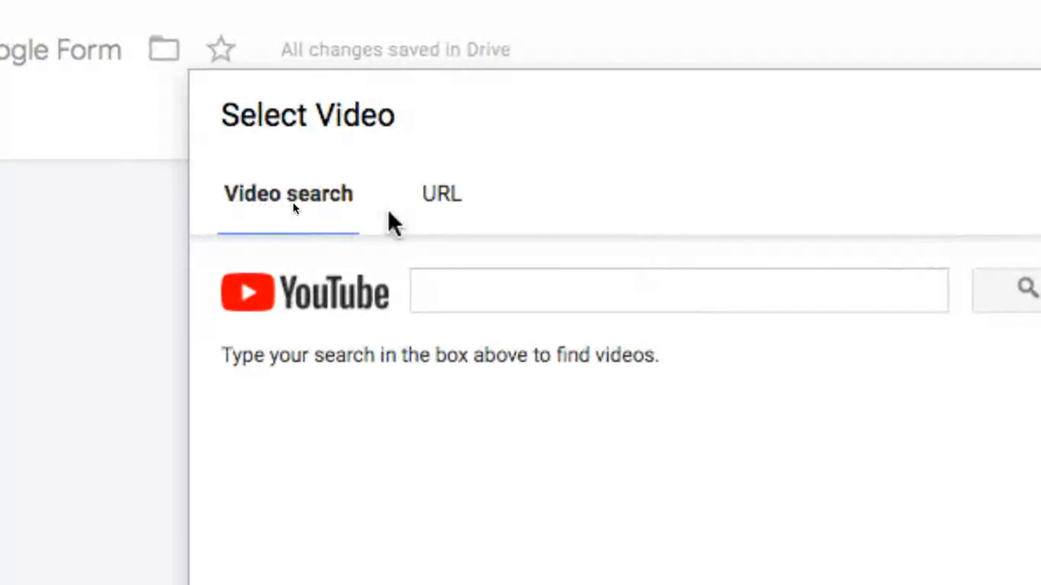
left_click(440, 210)
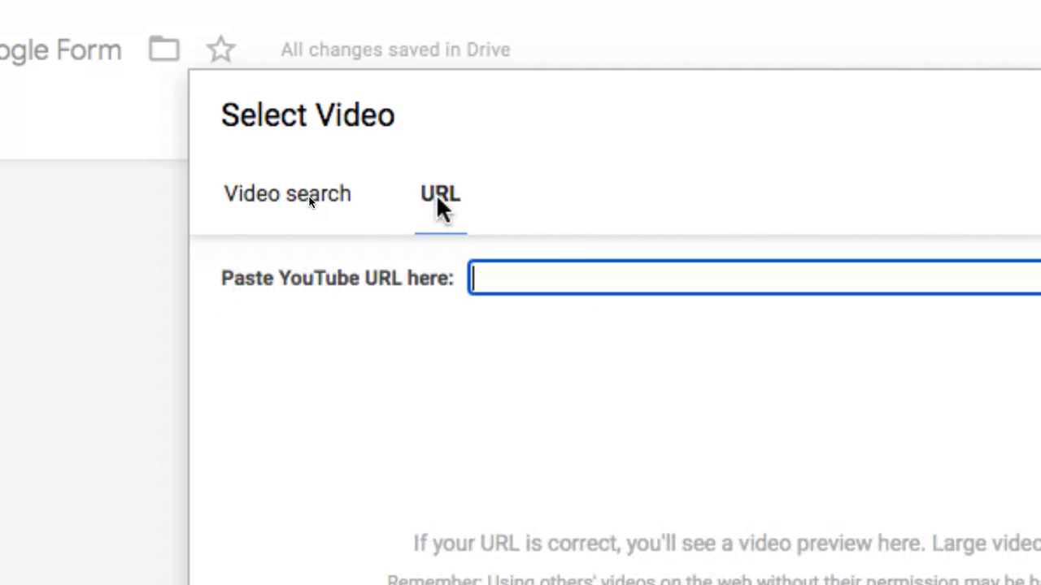
left_click(551, 281)
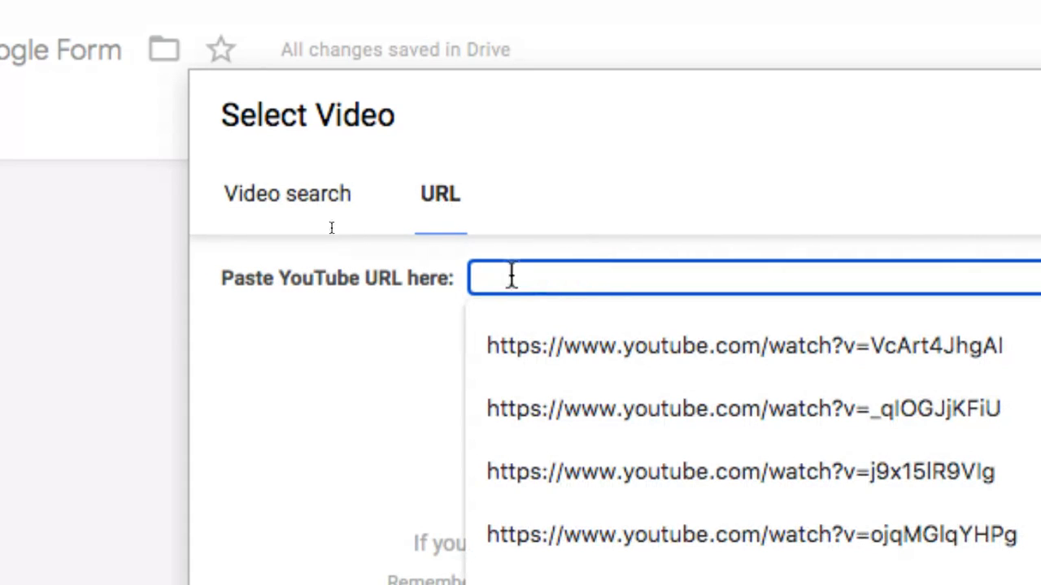
left_click(314, 208)
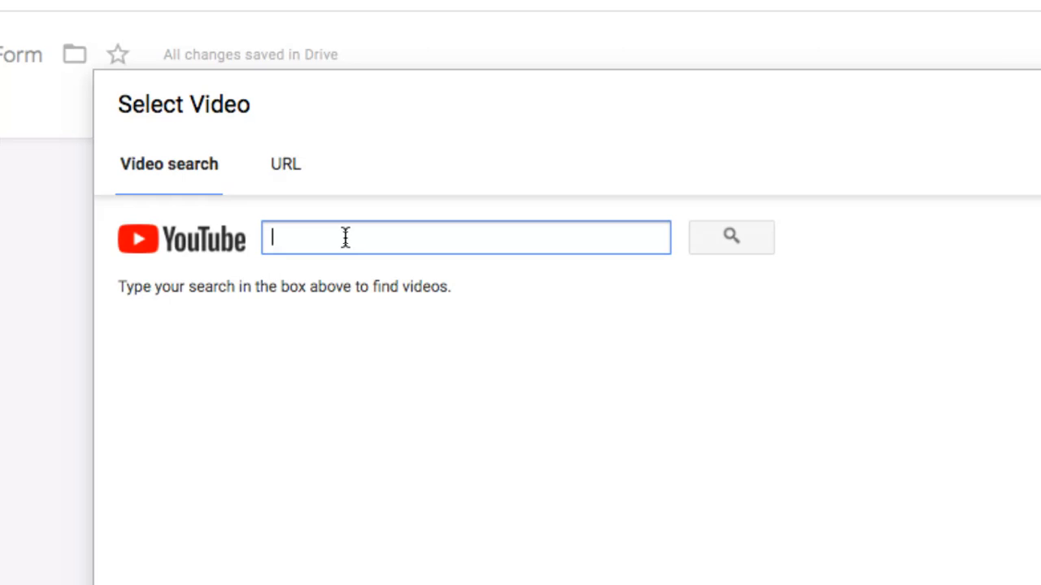
Search YouTube for "Google Docs 101" and insert the video "How To: Quick Tutorial of New Google Docs 2020" into the form
type("Google Docs 101")
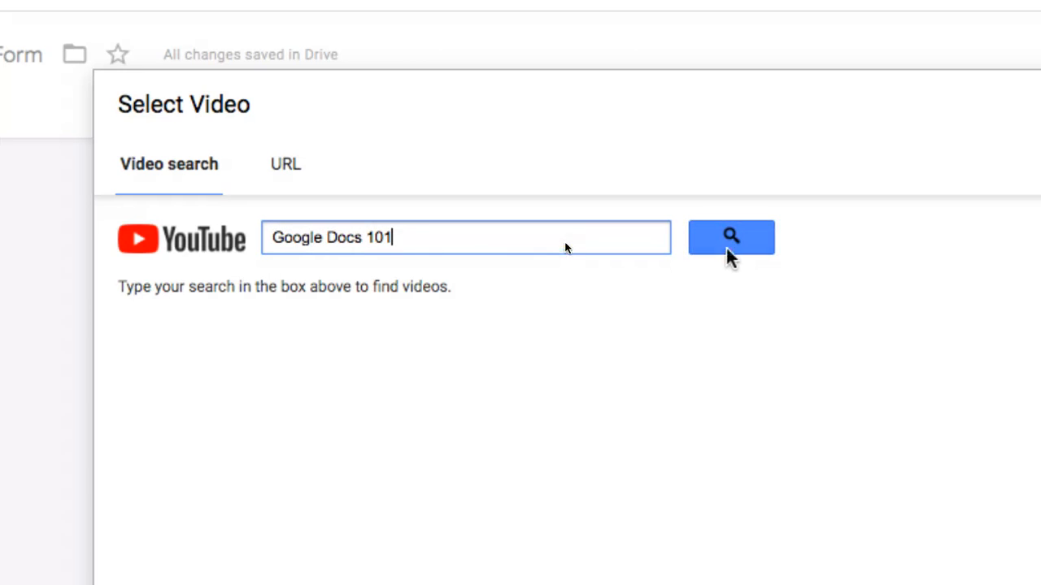
left_click(728, 251)
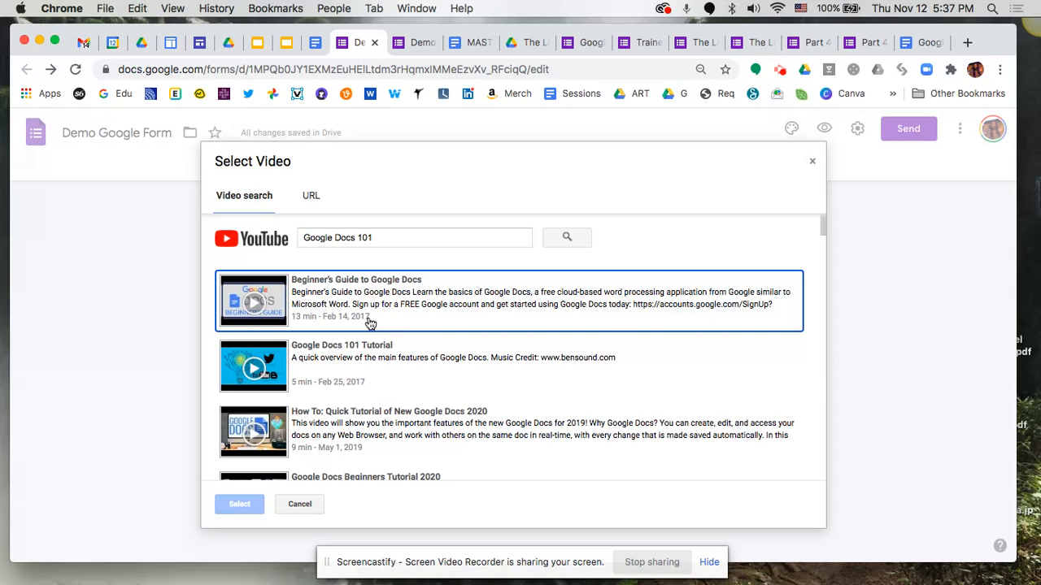
scroll(366, 382, "down", 2)
scroll(366, 382, "down", 2)
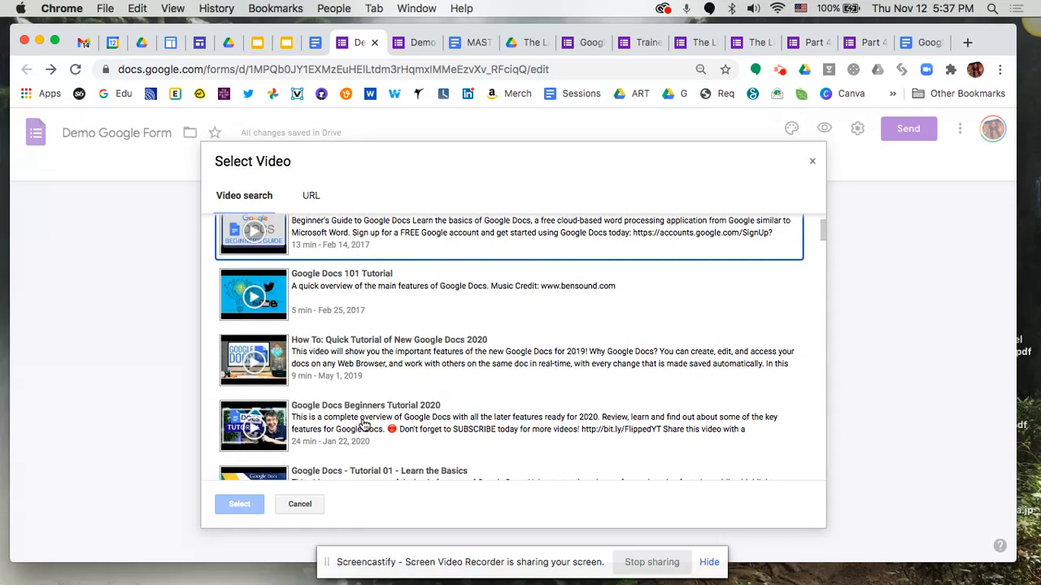
scroll(361, 425, "down", 3)
scroll(350, 366, "up", 1)
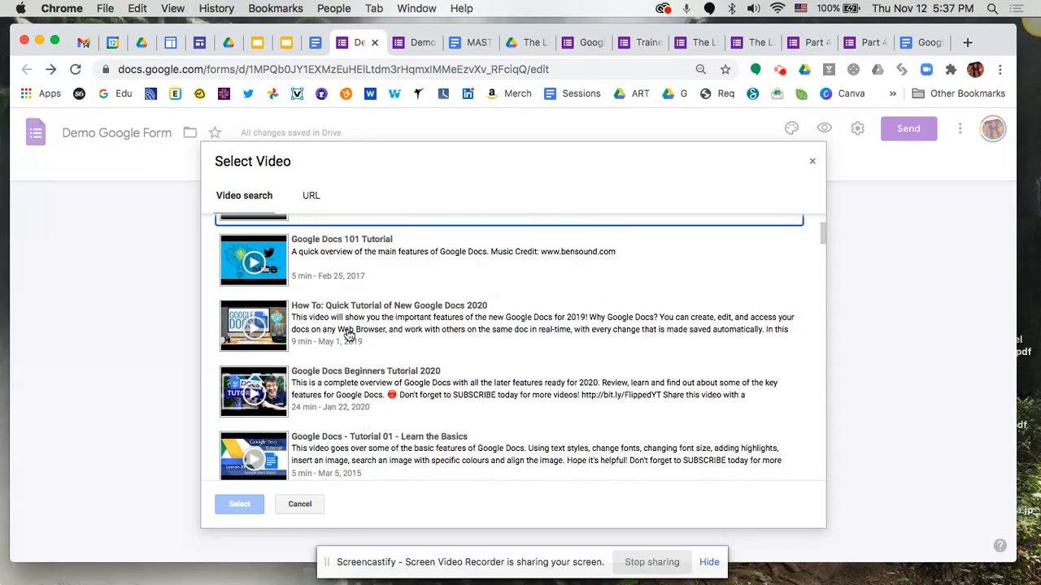
left_click(348, 317)
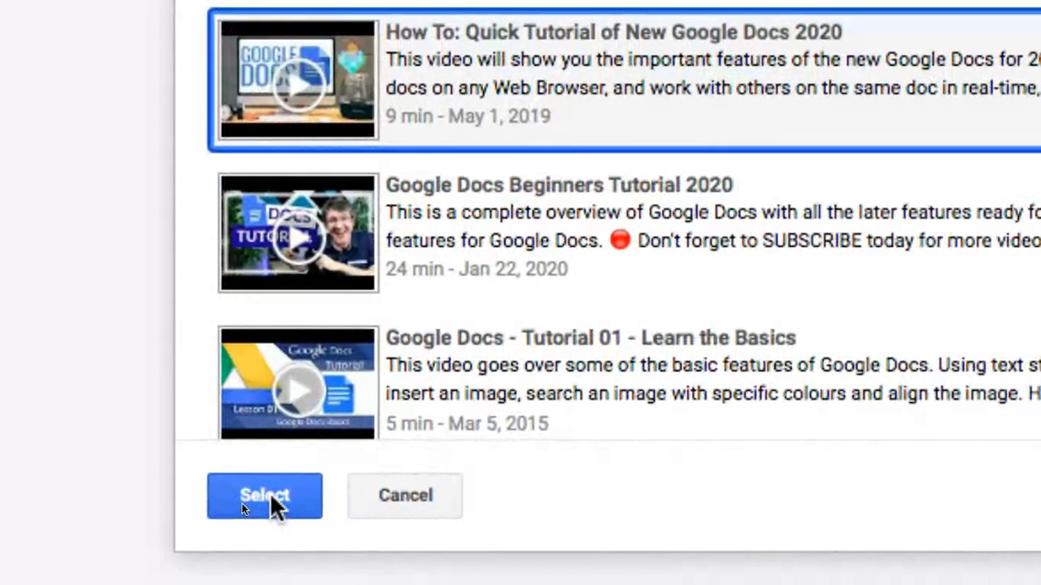
left_click(241, 504)
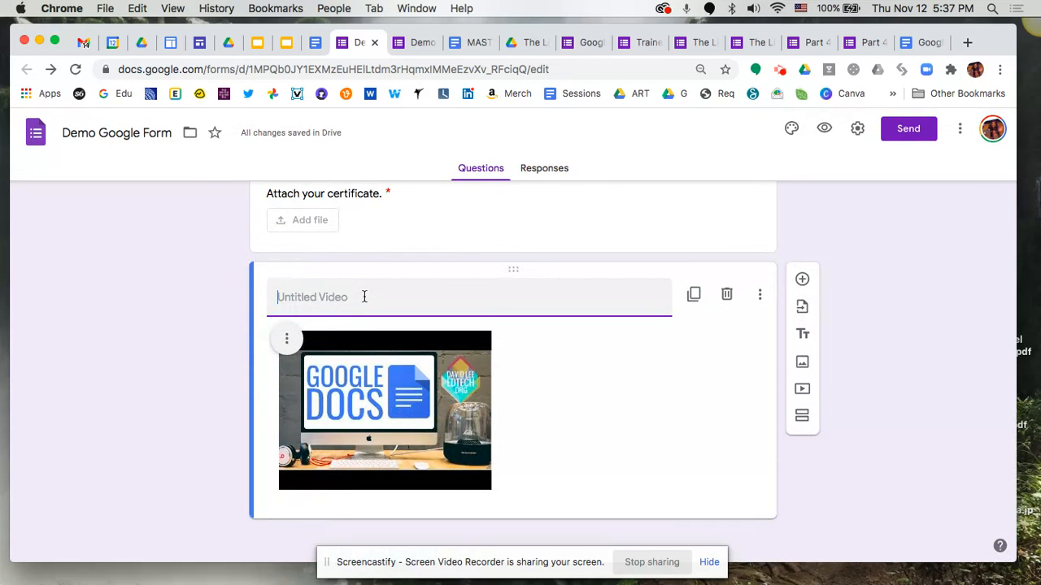
Title the inserted video "Google Docs 101" and center-align it
type("Google ")
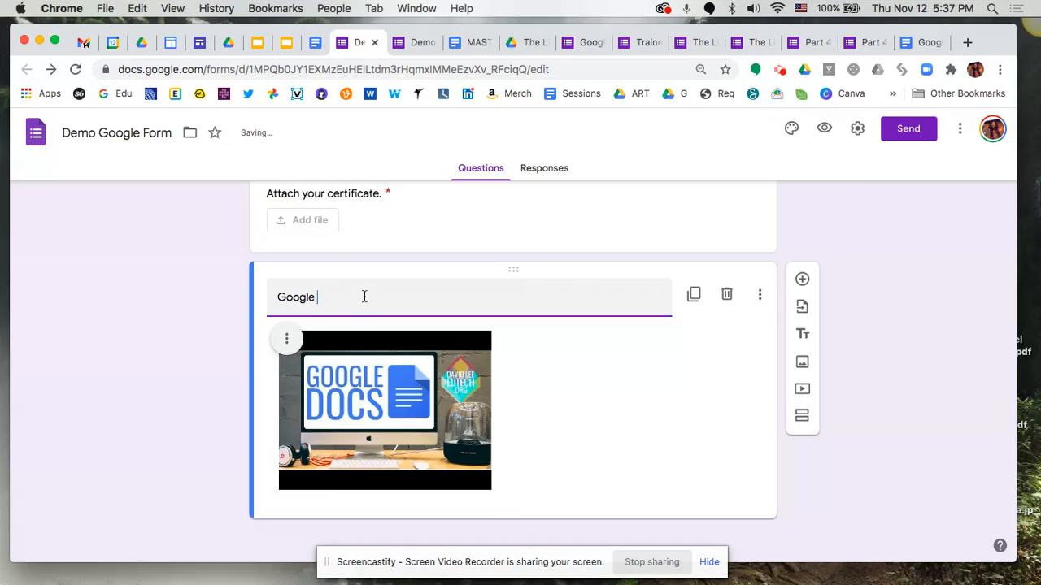
type("Docs 101")
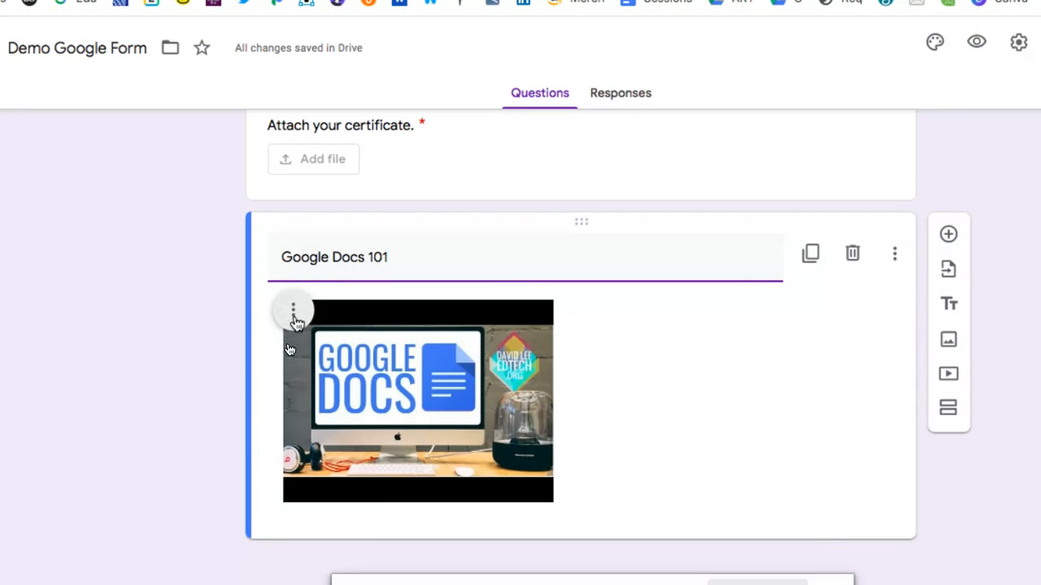
left_click(294, 317)
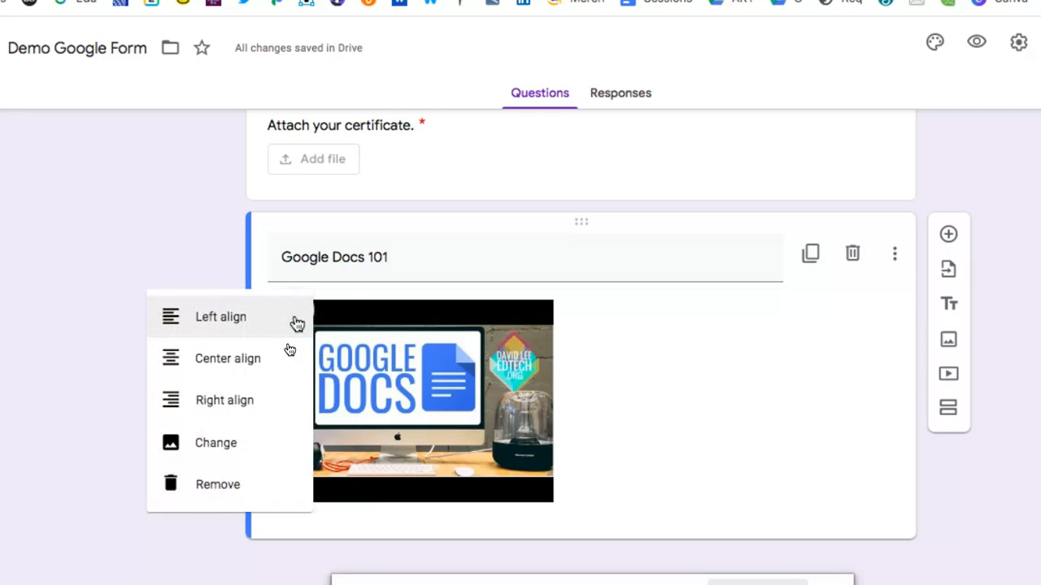
left_click(231, 371)
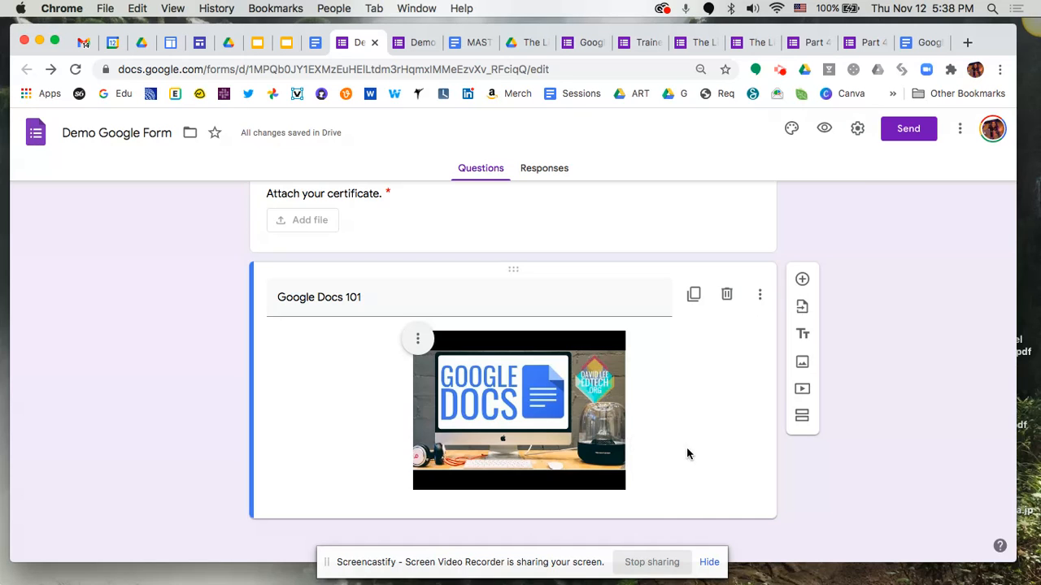
Add a paragraph question below the video asking "Reflecting on the video, what other questions do you have about Google Docs?"
left_click(802, 279)
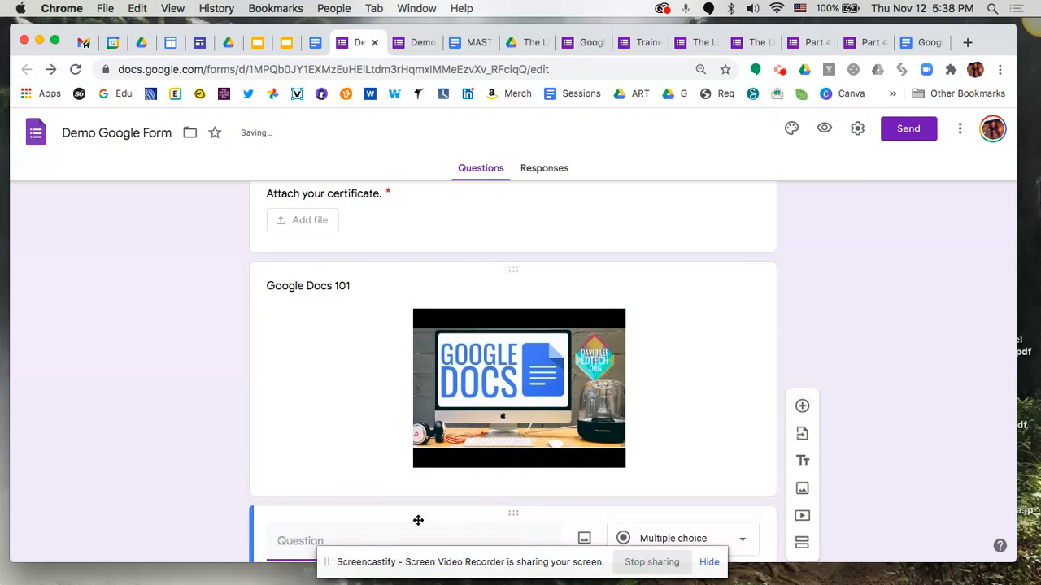
type("Reflecting on the video, what other questions do you")
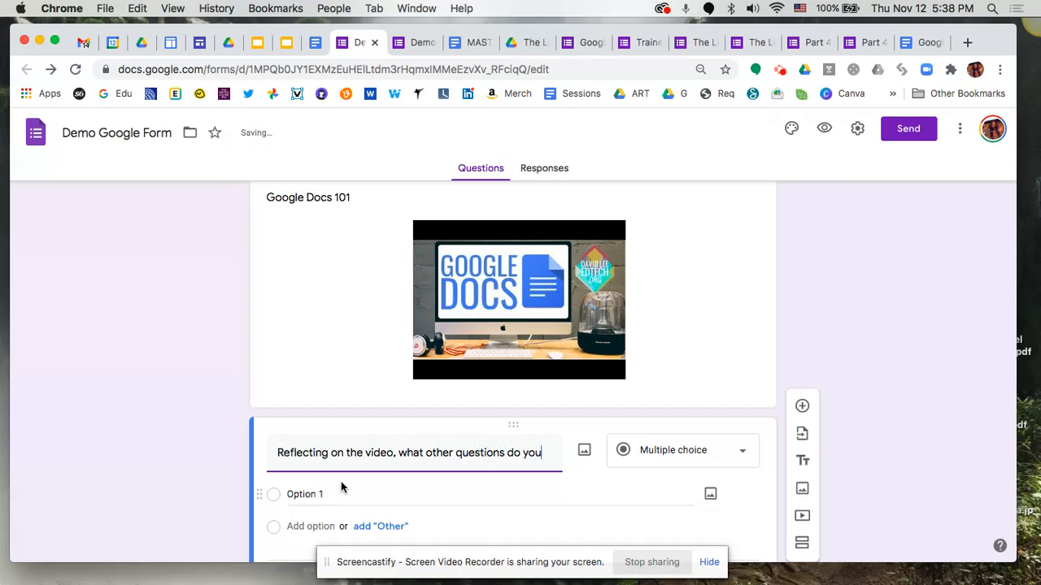
type(" have about Google Docs?")
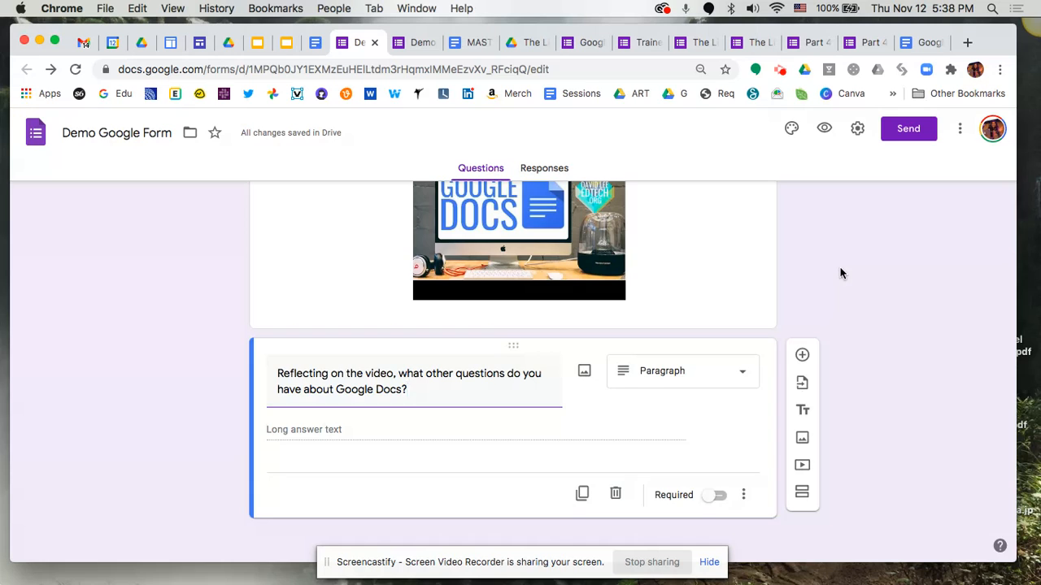
scroll(841, 274, "up", 3)
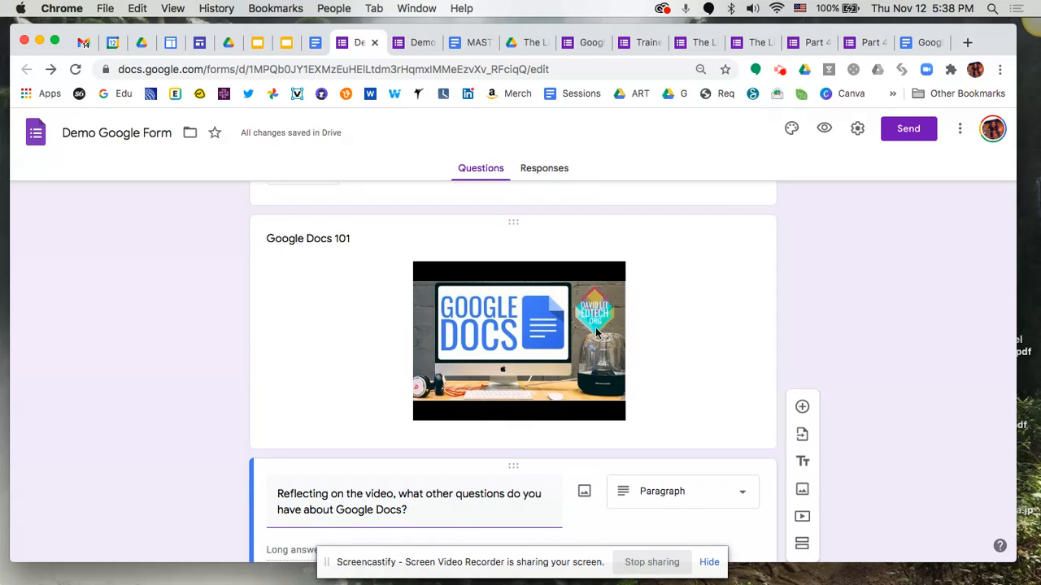
scroll(610, 338, "down", 3)
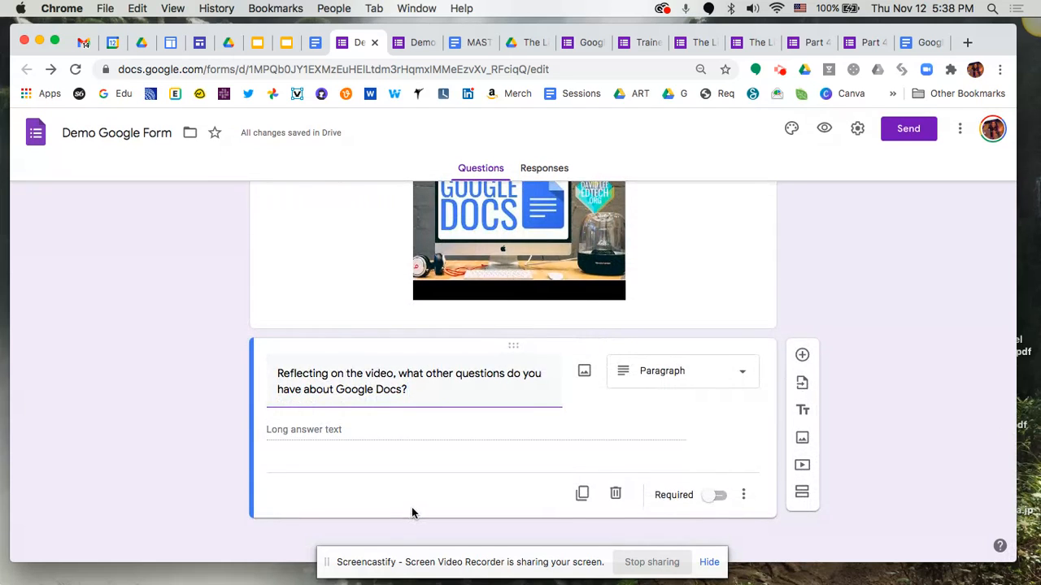
Switch to the Part 4 Liberated Educator form and examine how its commercial videos are paired with reflection questions
left_click(851, 44)
left_click(324, 457)
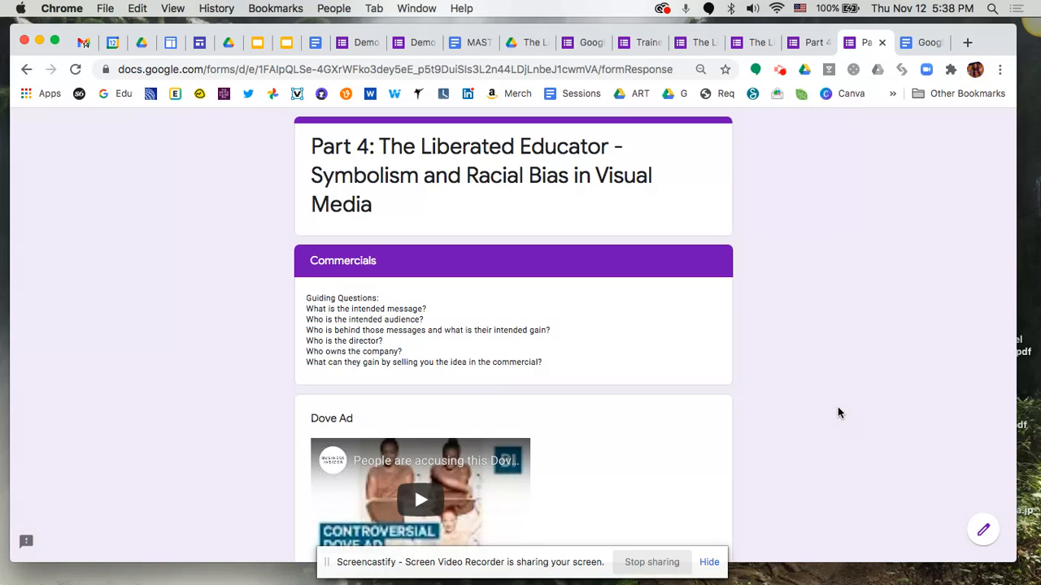
scroll(840, 413, "down", 2)
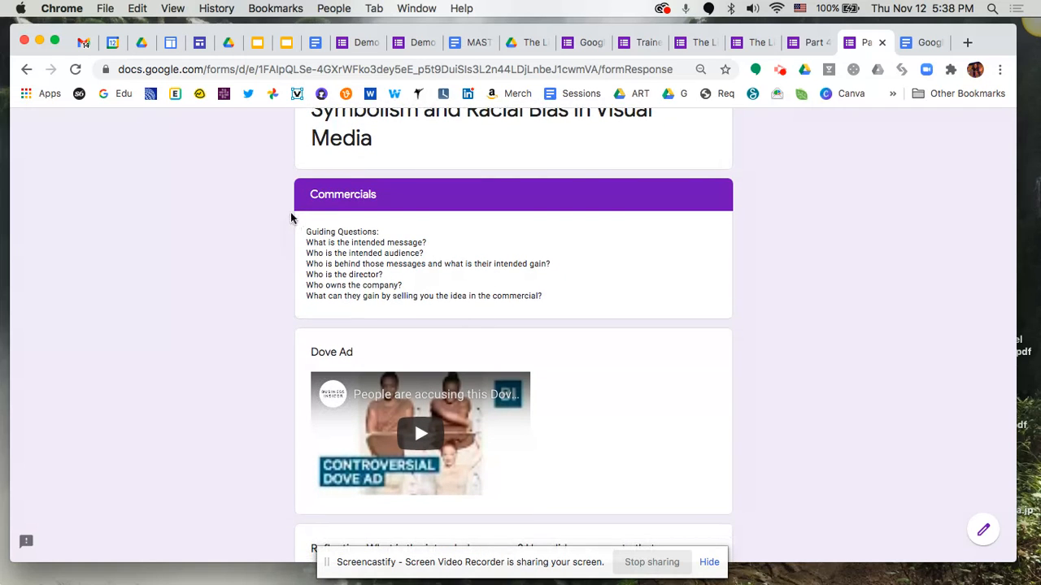
scroll(460, 298, "down", 3)
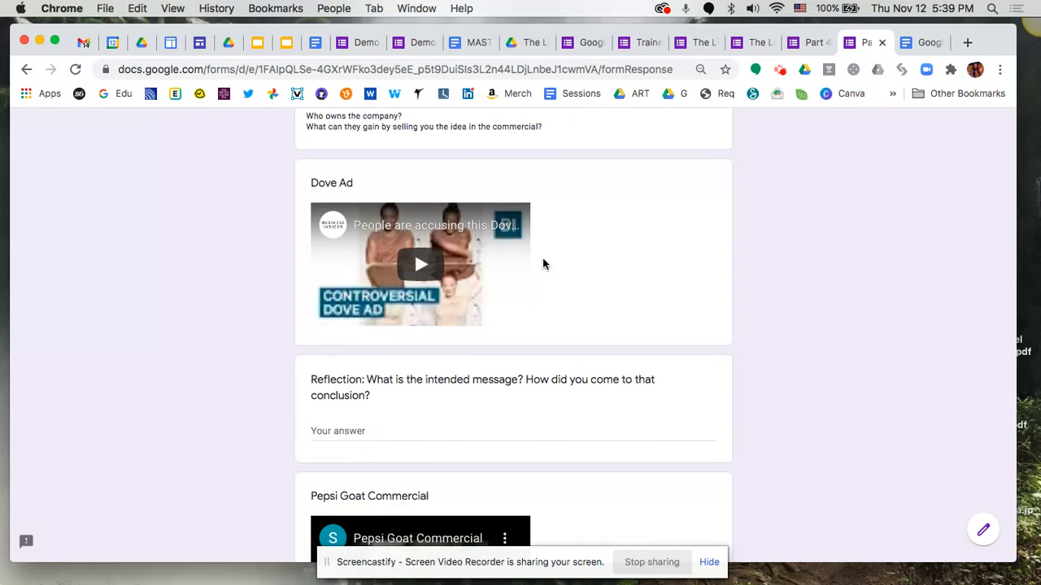
scroll(578, 384, "down", 5)
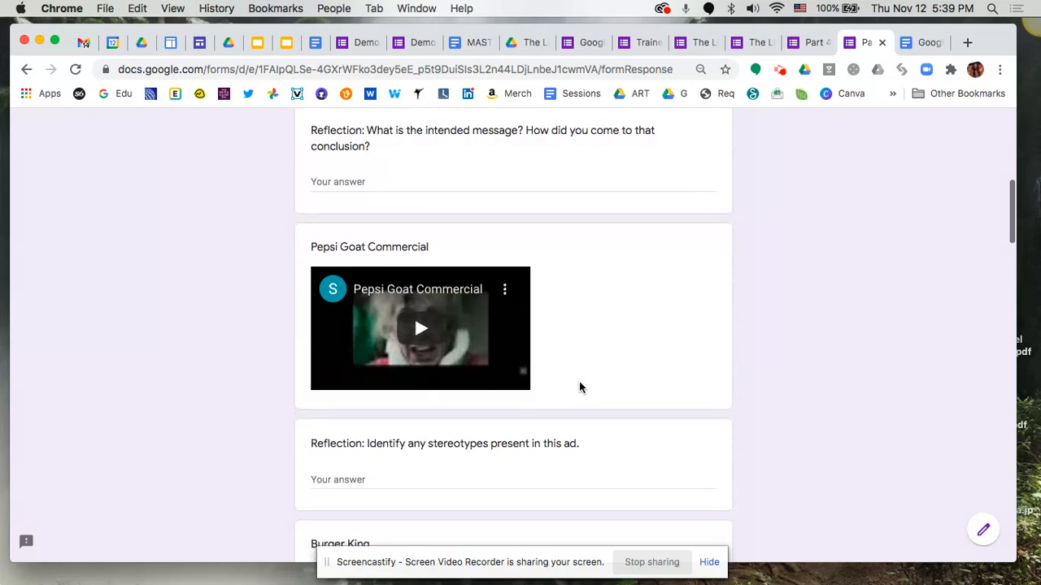
scroll(579, 388, "down", 1)
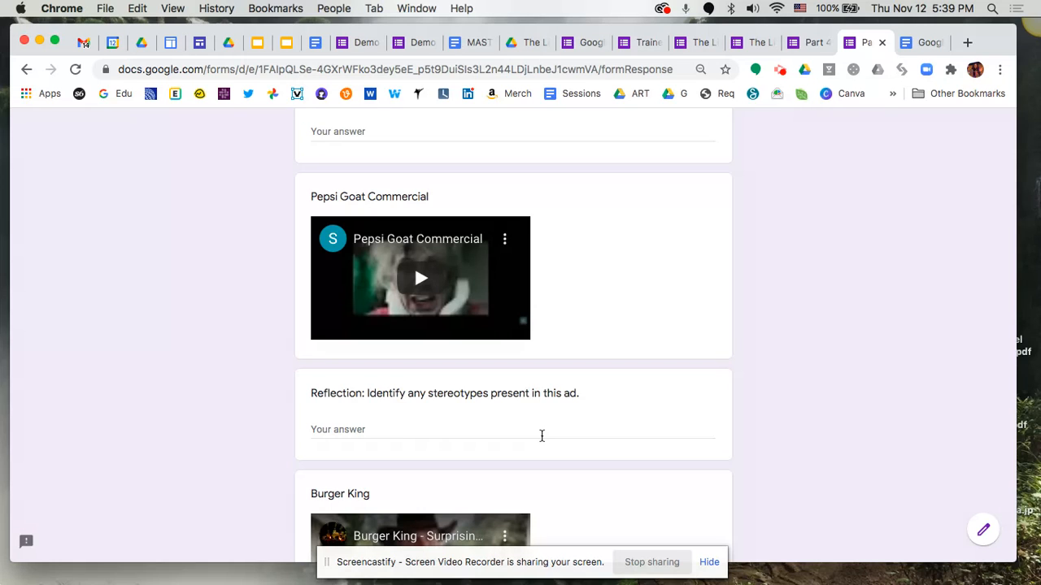
Return to the Demo Google Form editor and insert the National Geographic cover from Photos below the Google Docs reflection question
left_click(356, 47)
scroll(601, 330, "up", 3)
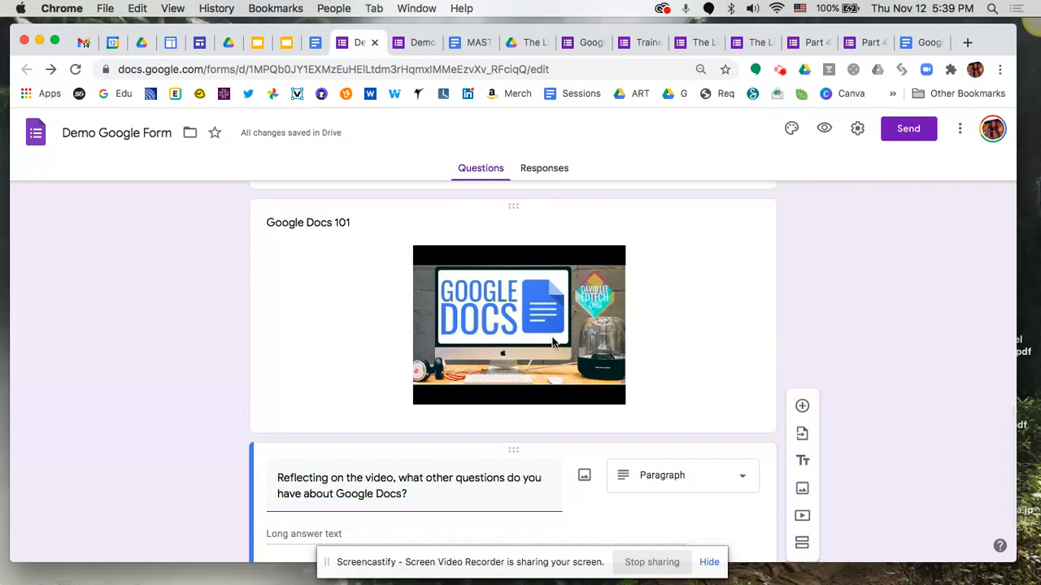
scroll(675, 381, "down", 3)
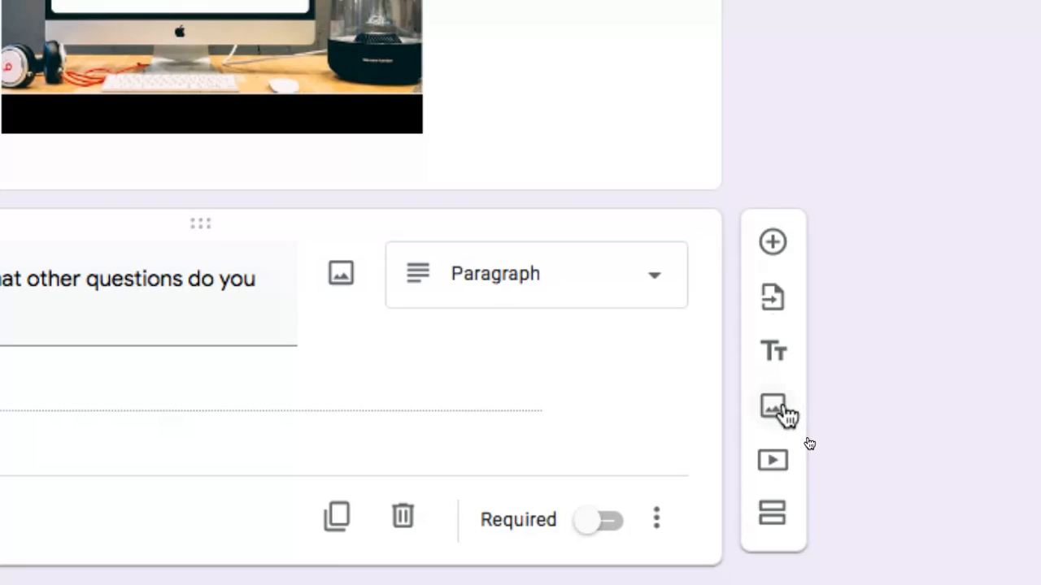
left_click(783, 413)
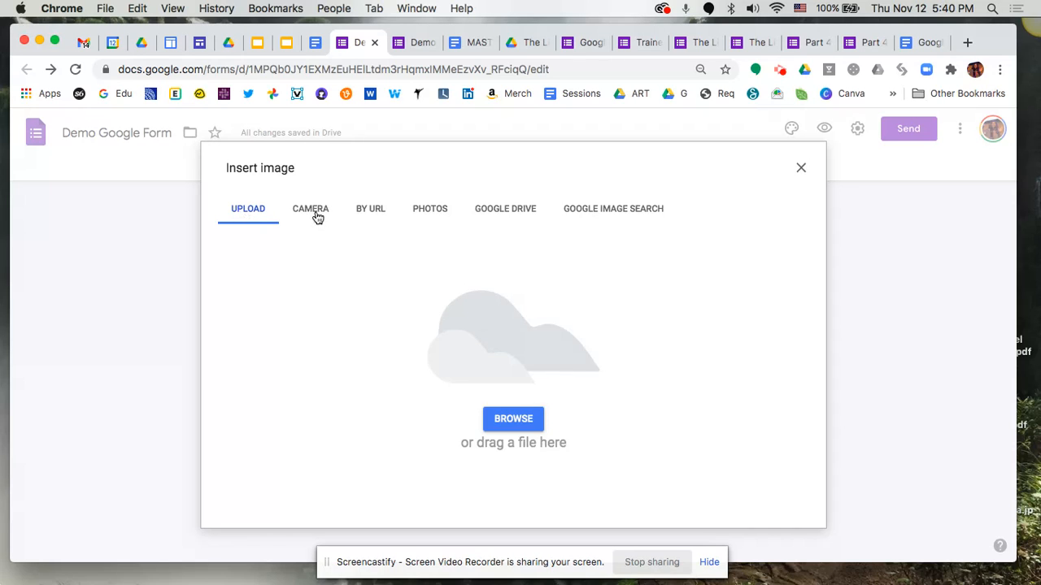
left_click(371, 218)
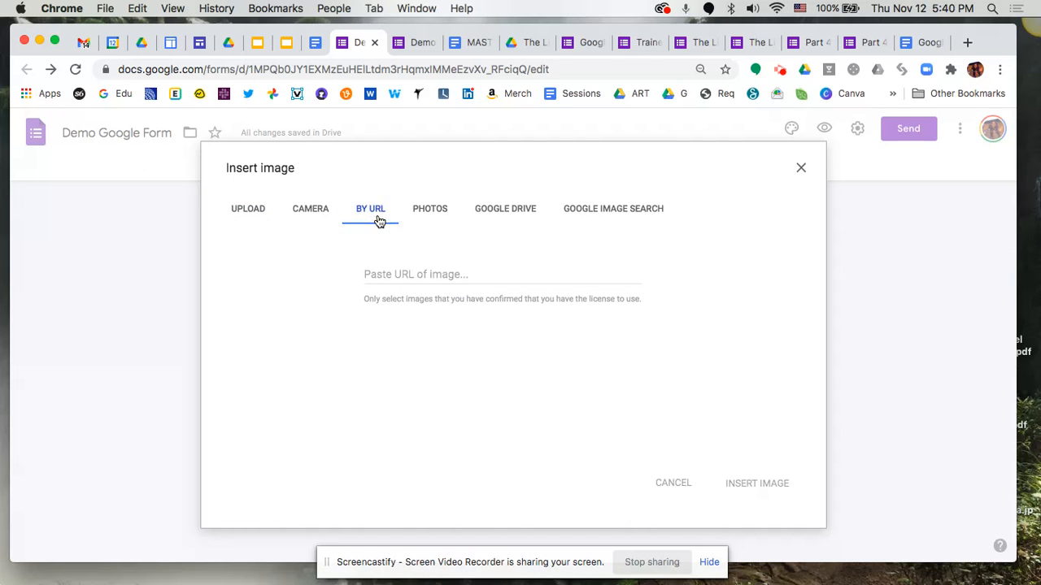
left_click(429, 220)
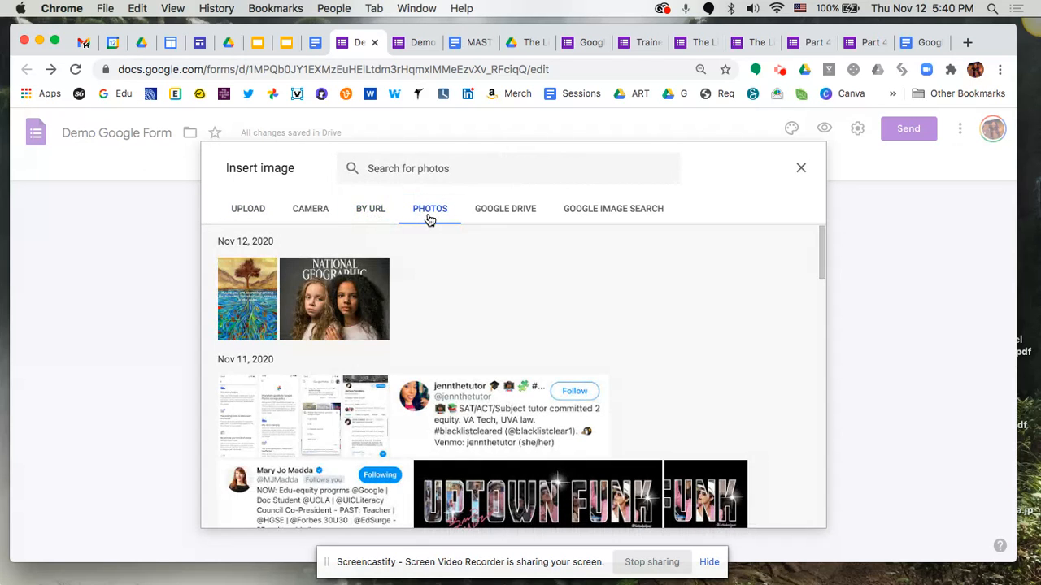
left_click(376, 282)
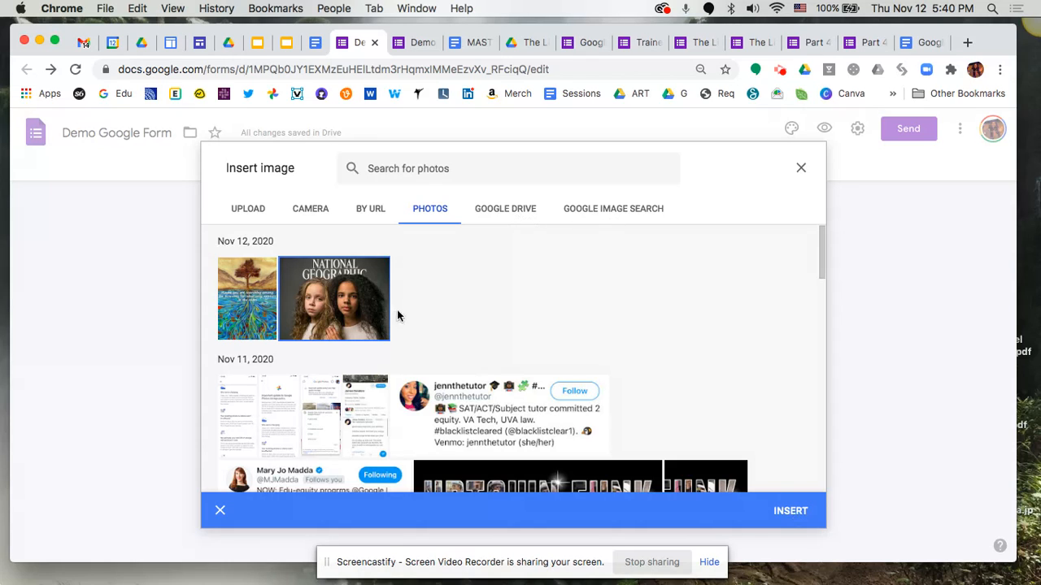
left_click(791, 512)
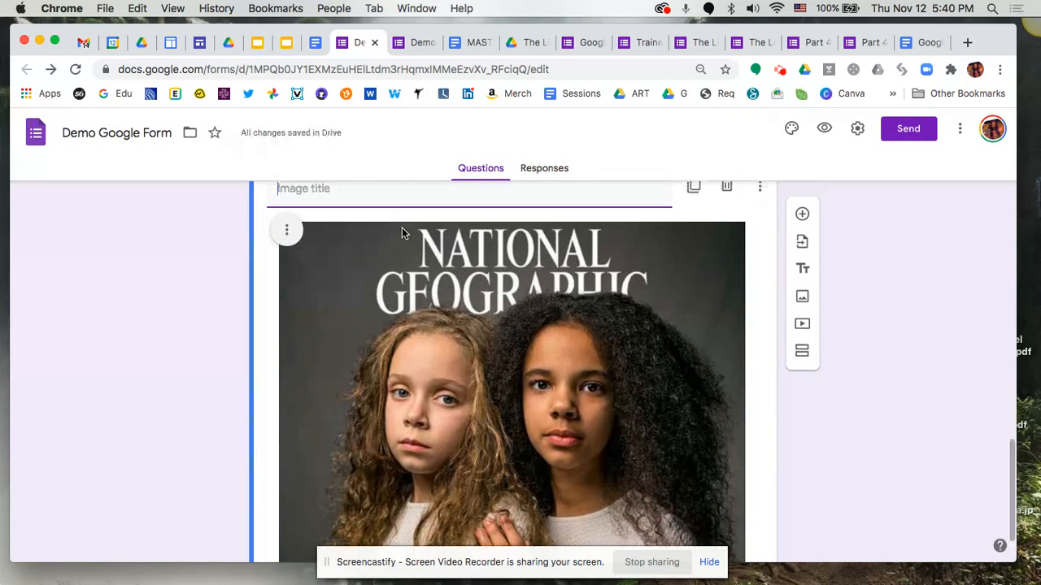
Title the inserted image "National Geographic Cover Photo"
left_click(371, 215)
type("NAtional Ge")
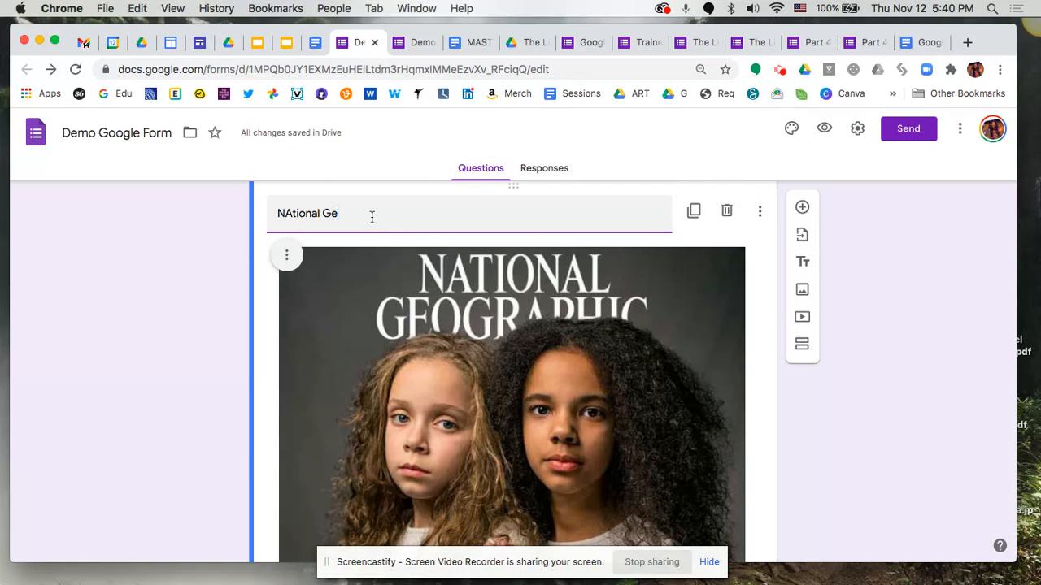
key("BackSpace")
key("BackSpace")
key("BackSpace")
key("BackSpace")
key("BackSpace")
key("BackSpace")
key("BackSpace")
key("BackSpace")
key("BackSpace")
type("a")
key("BackSpace")
key("BackSpace")
type("ational Geographic Cover ")
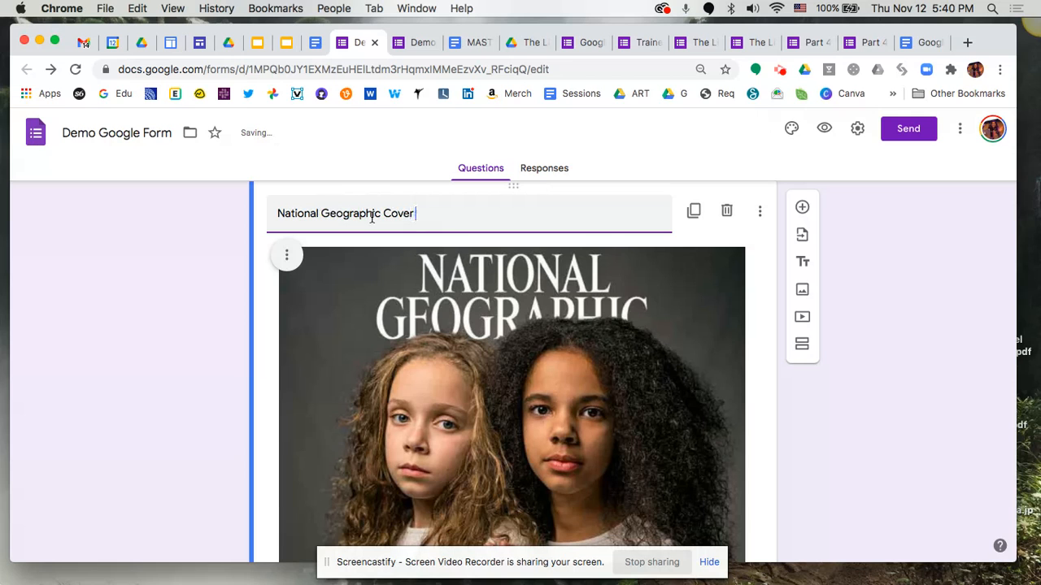
type("Photo")
Center-align the National Geographic cover image
scroll(653, 344, "down", 3)
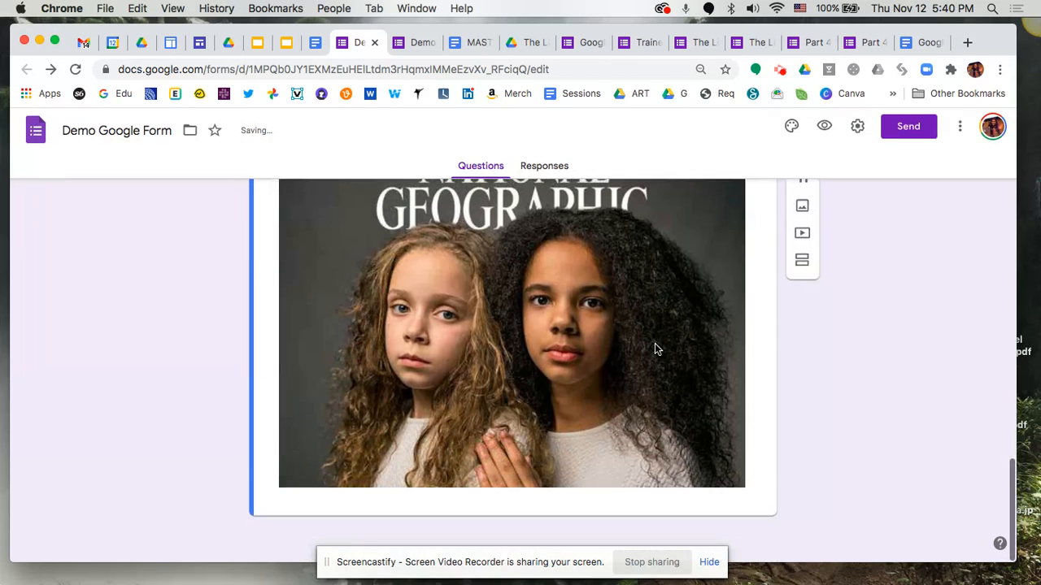
scroll(781, 449, "up", 2)
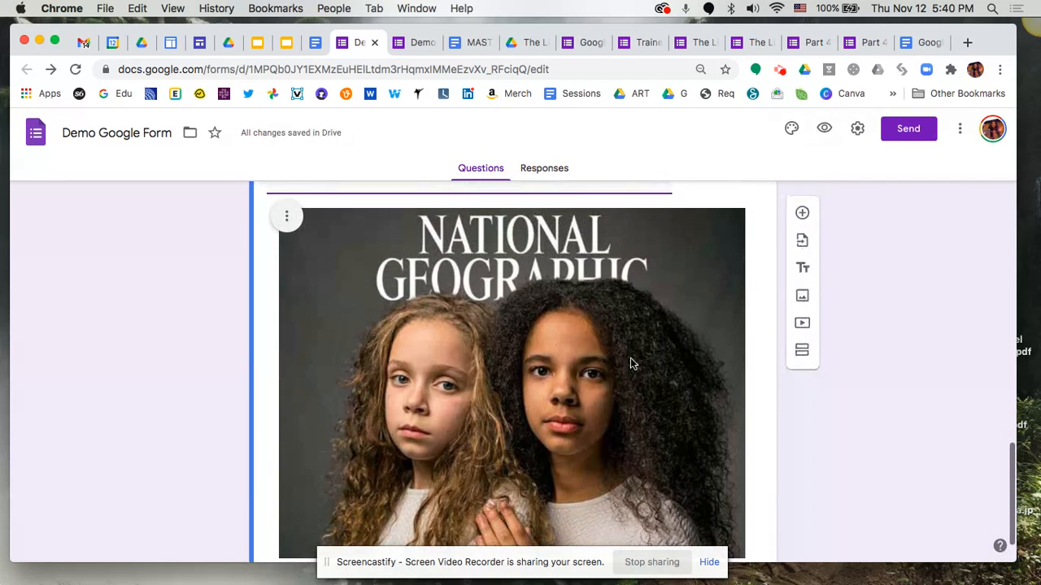
scroll(544, 321, "up", 1)
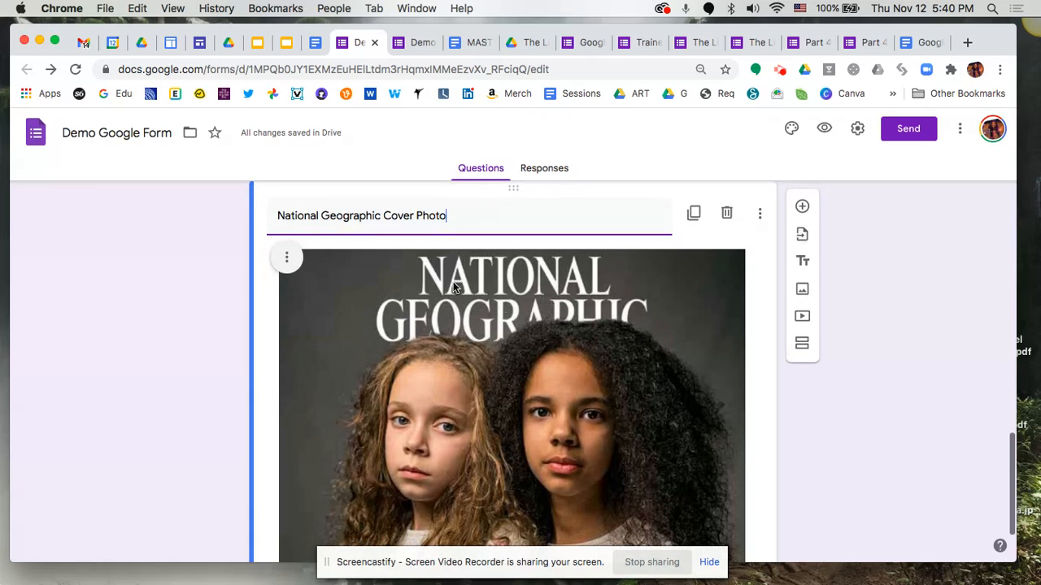
left_click(288, 257)
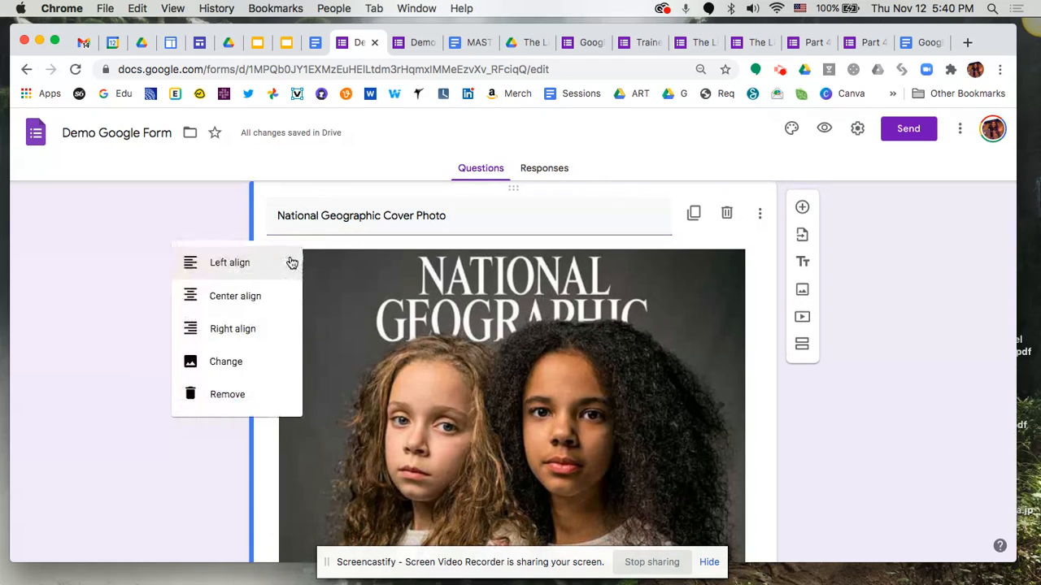
left_click(251, 297)
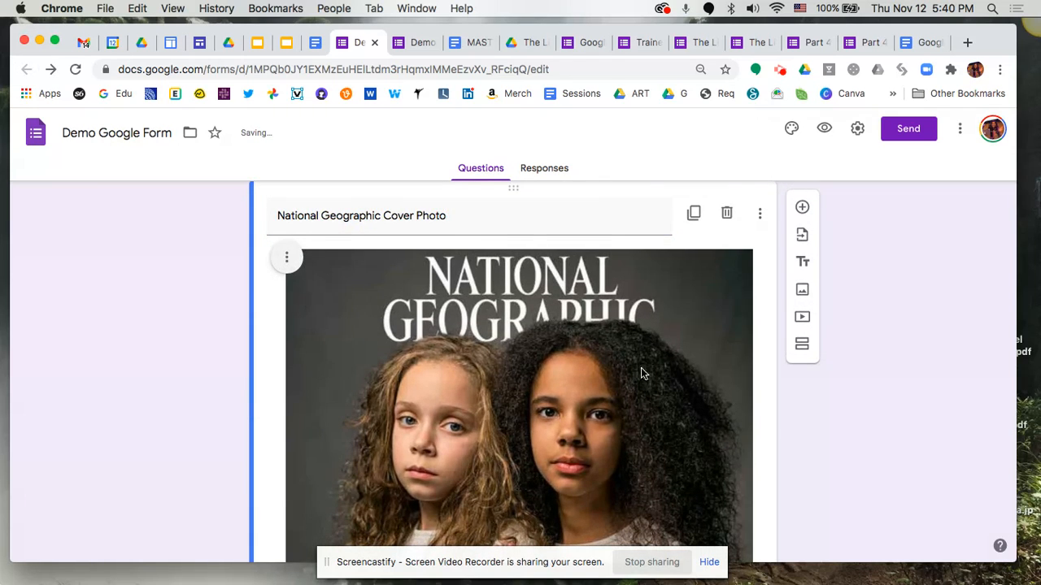
Add a question below the cover image asking "What microaggression is present in this photo?"
scroll(640, 370, "down", 3)
scroll(650, 370, "up", 1)
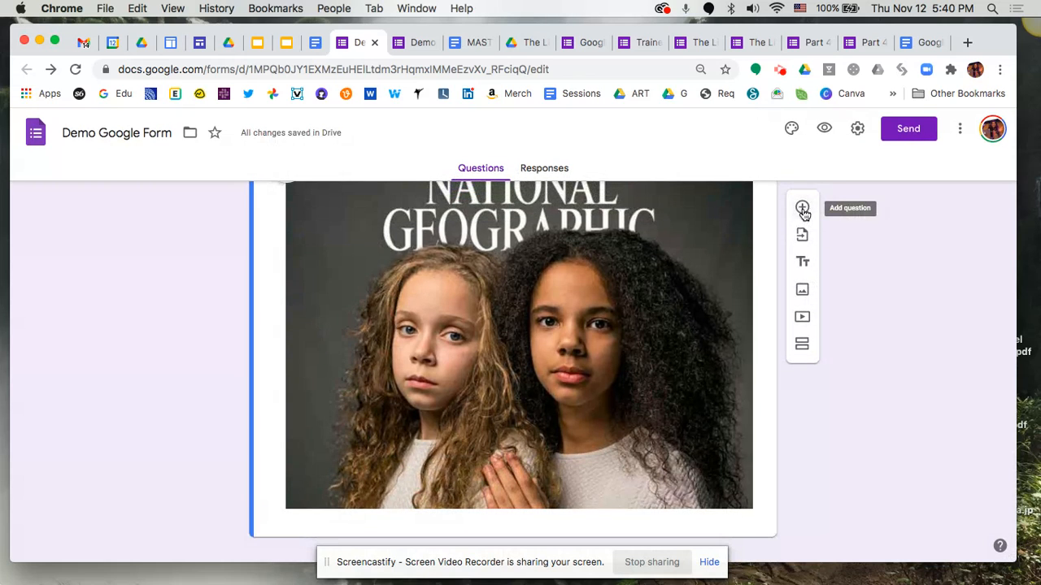
left_click(802, 207)
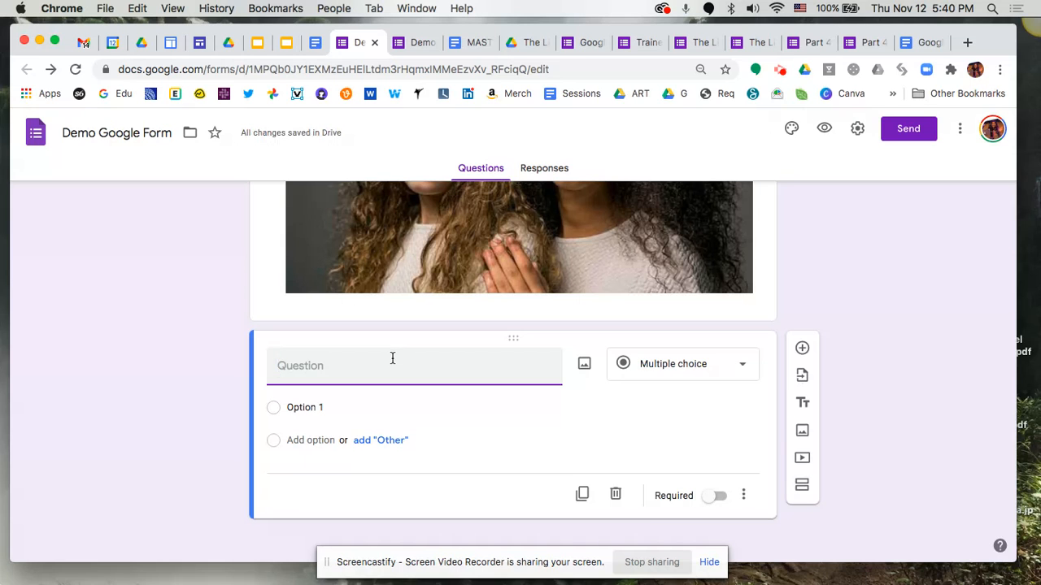
scroll(392, 358, "up", 6)
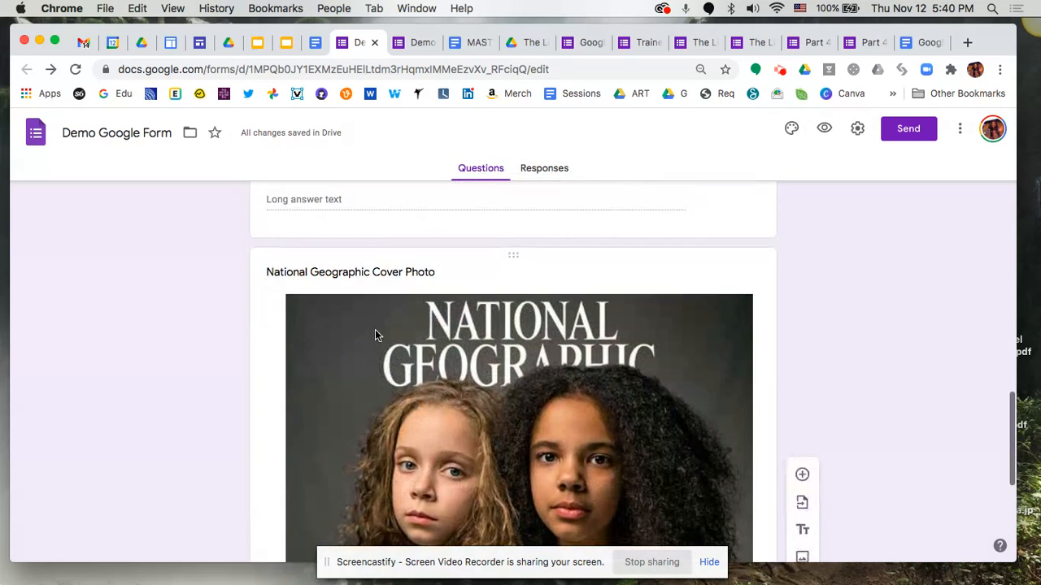
scroll(449, 382, "down", 5)
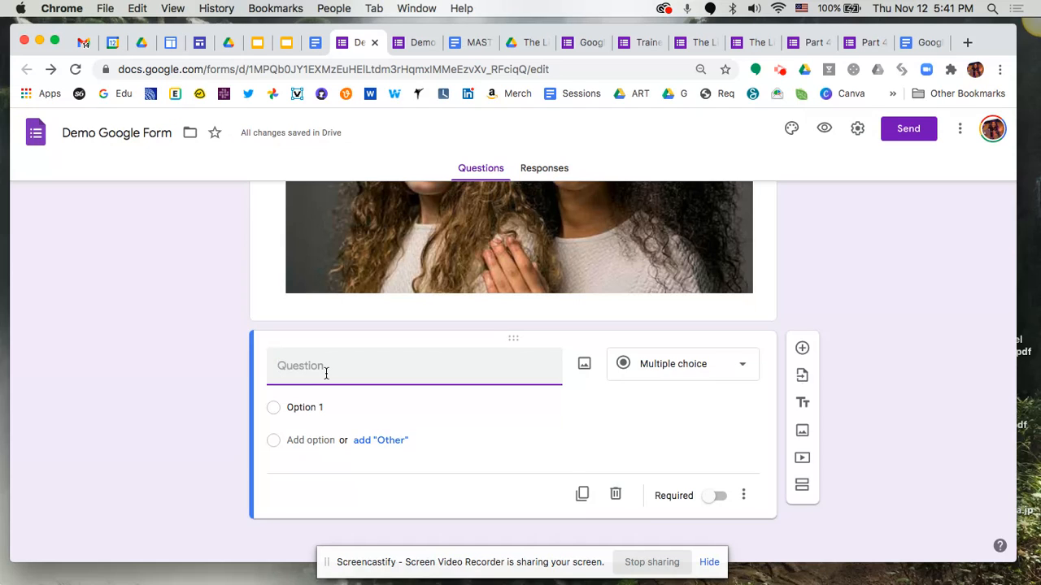
type("What microaggression is")
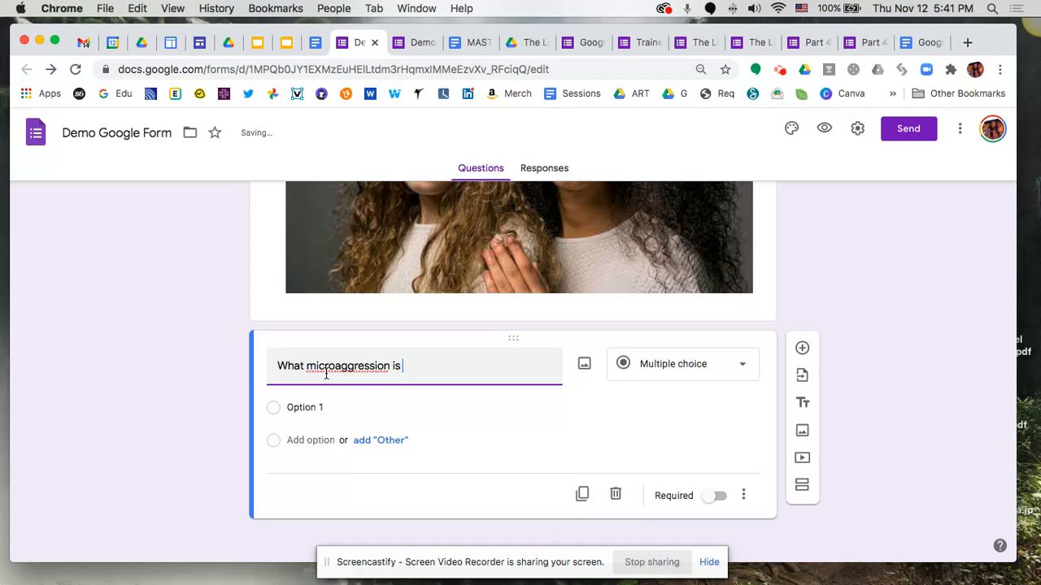
type("present in this p")
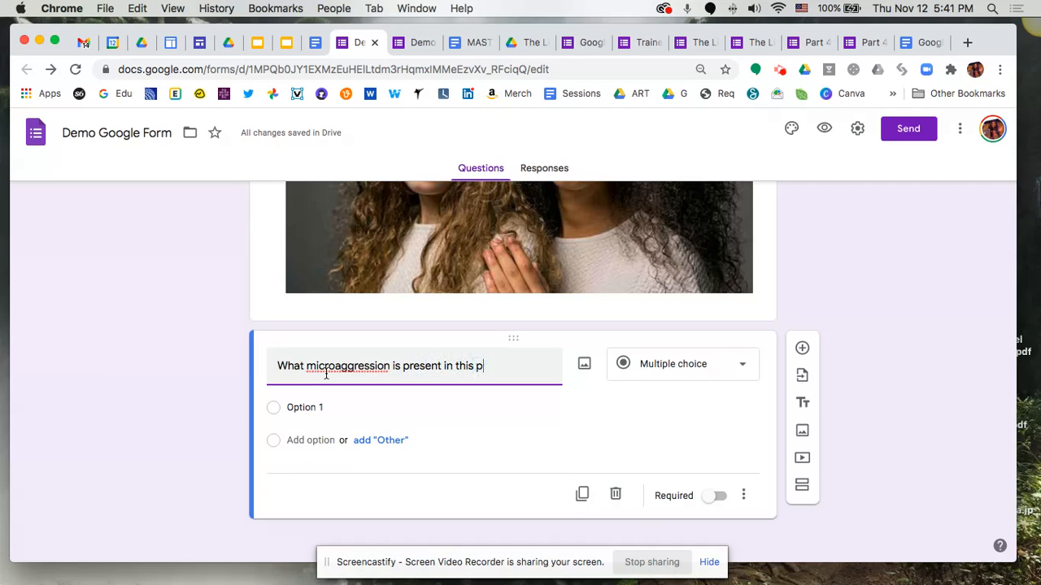
type("?")
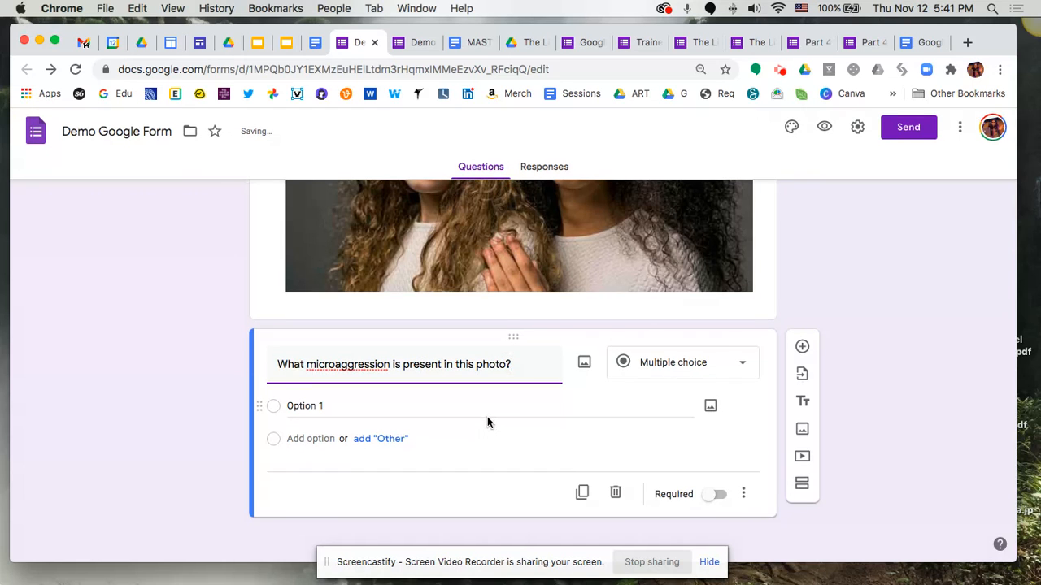
Set the microaggression question to the Paragraph answer type and make it required
left_click(715, 371)
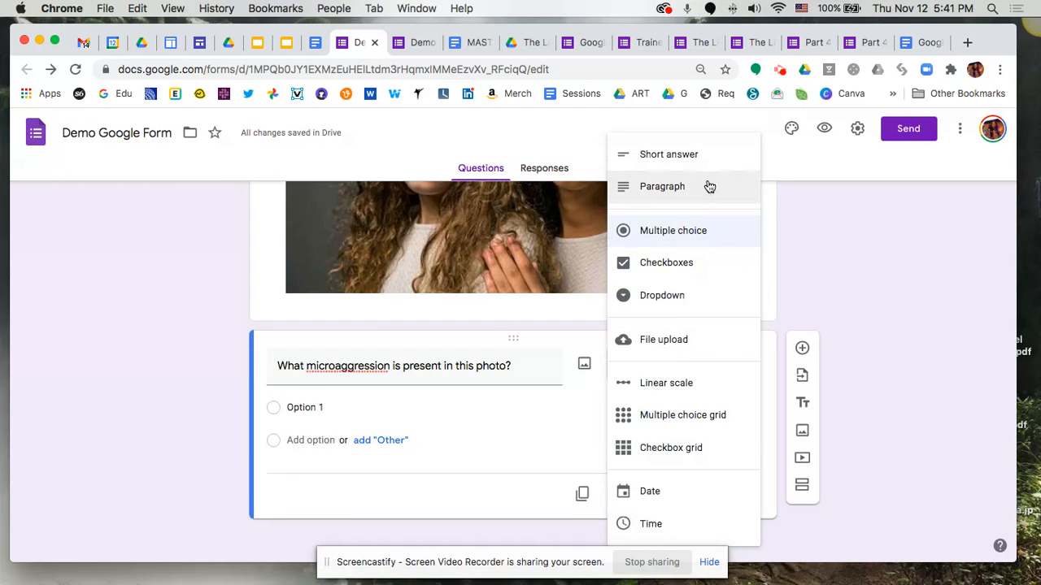
left_click(709, 187)
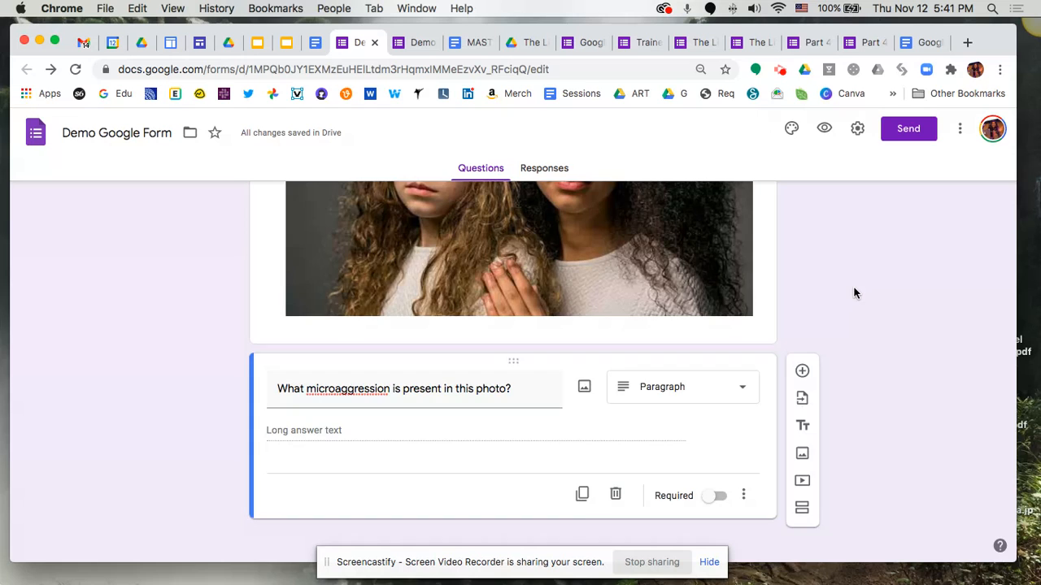
scroll(854, 293, "up", 2)
scroll(854, 292, "down", 2)
left_click(715, 498)
scroll(813, 315, "up", 5)
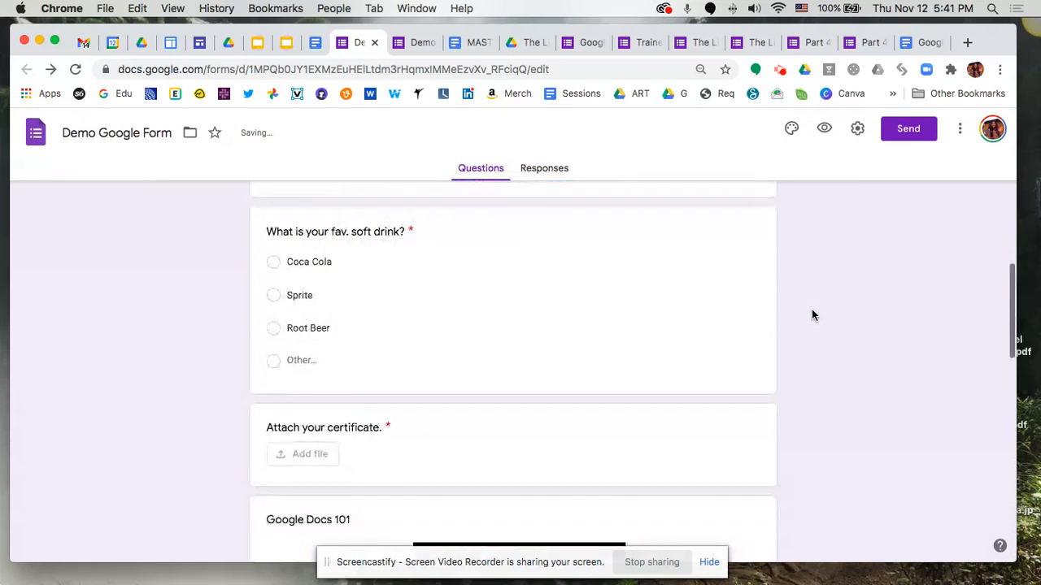
scroll(813, 316, "up", 5)
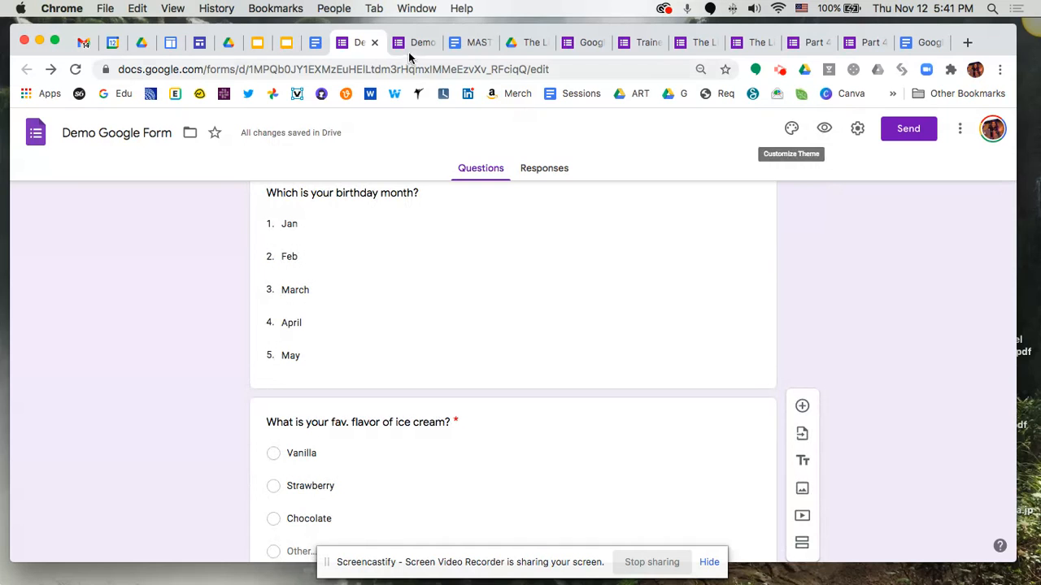
Refresh the live form and test the embedded Google Docs 101 video's playback and full-screen view, leaving the video paused
left_click(419, 43)
left_click(75, 69)
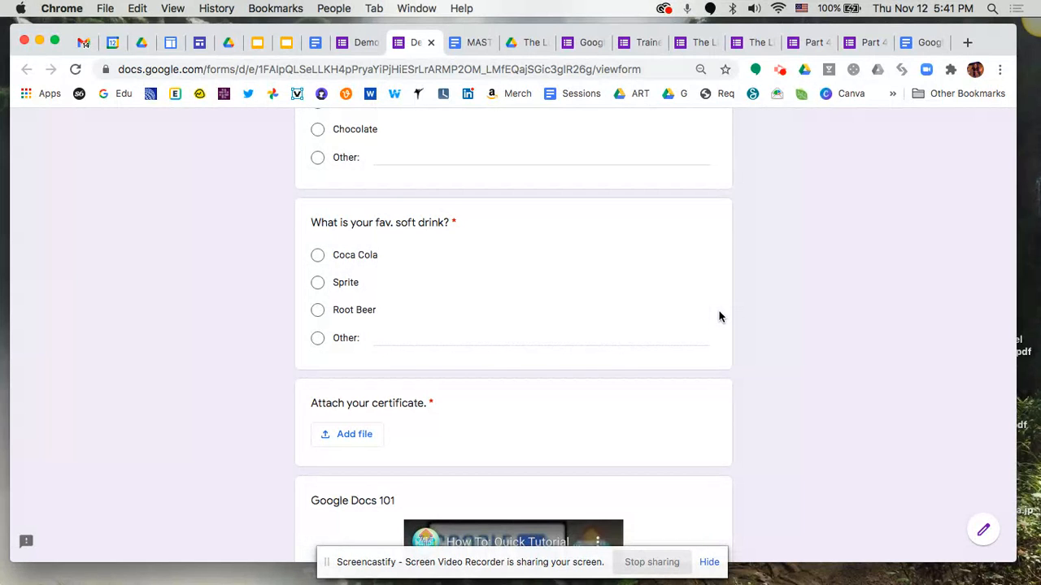
scroll(719, 313, "down", 5)
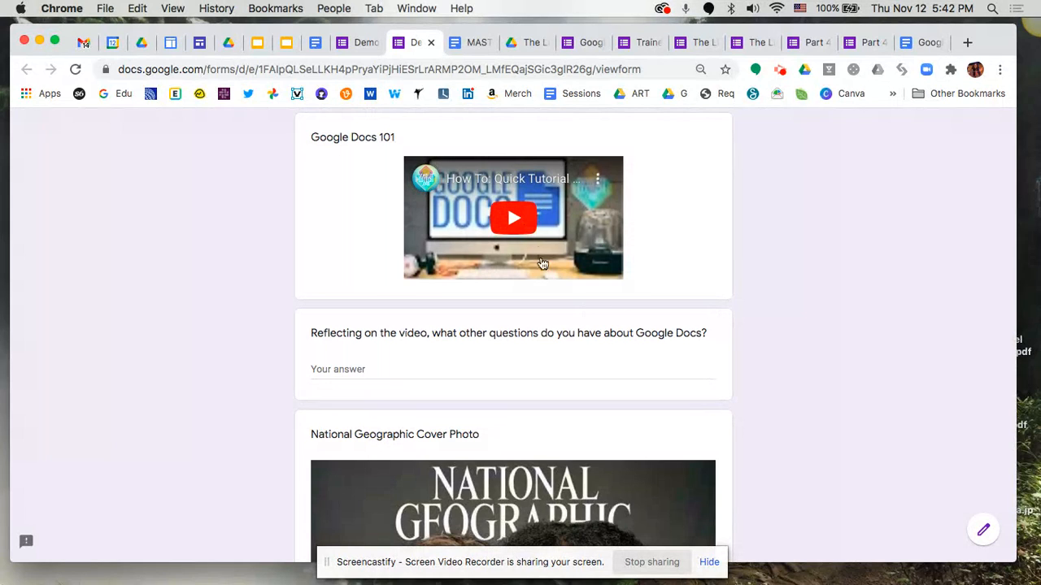
left_click(583, 255)
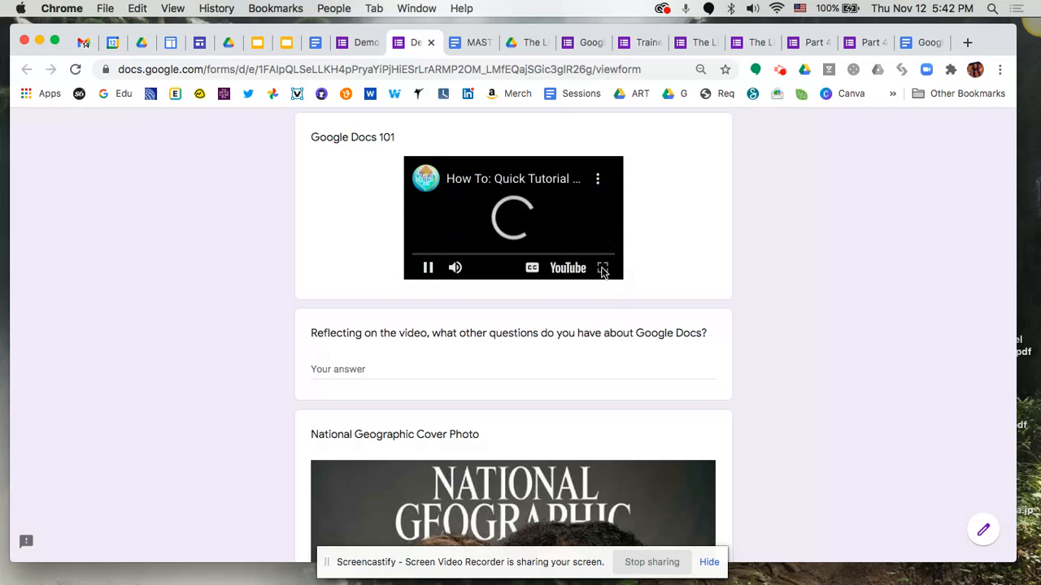
left_click(603, 269)
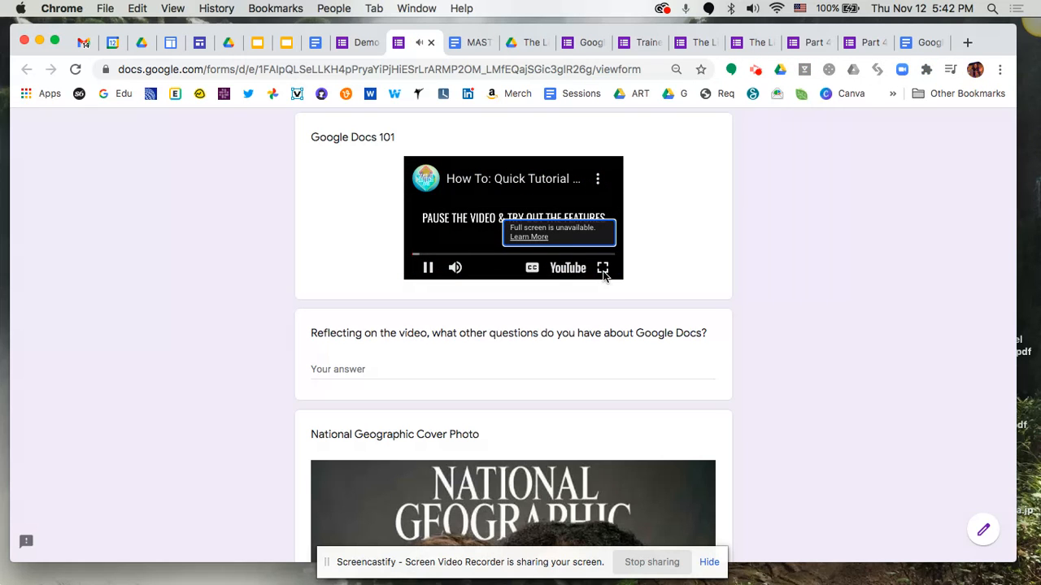
left_click(427, 269)
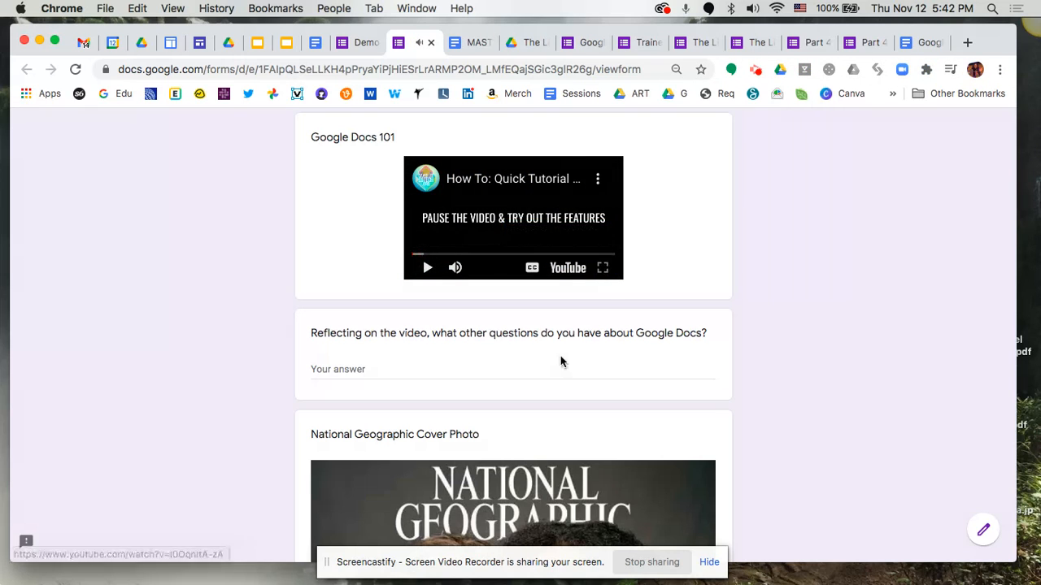
Review how the video reflection question, National Geographic cover image and microaggression question appear to respondents in the live form
scroll(560, 355, "down", 10)
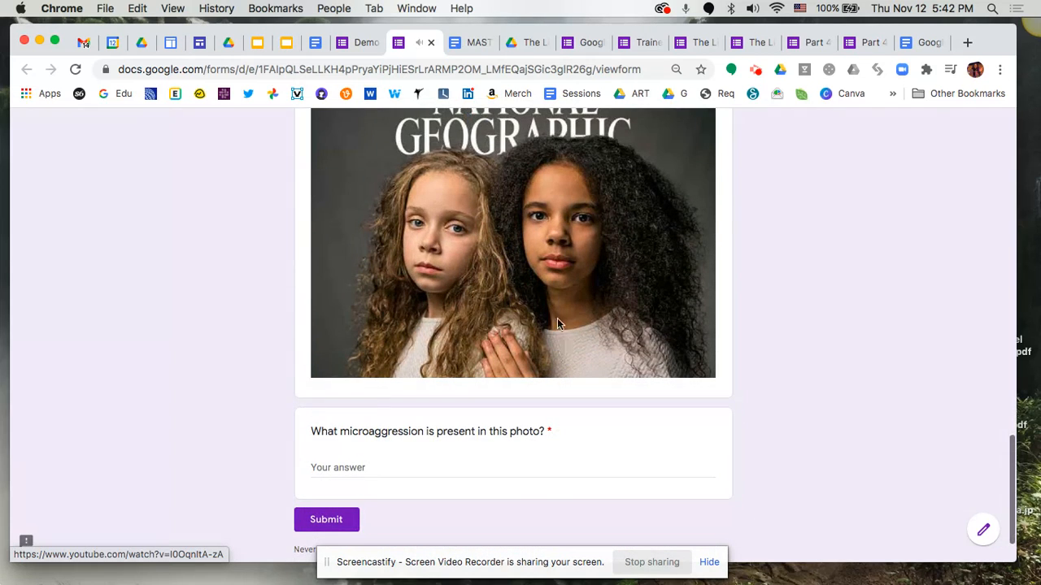
scroll(558, 232, "up", 10)
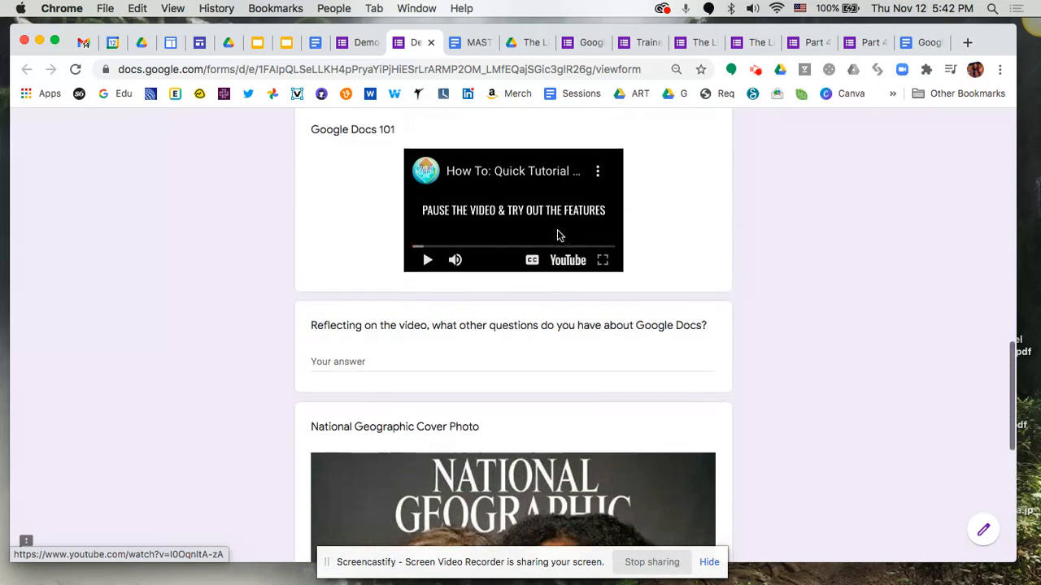
scroll(525, 388, "down", 7)
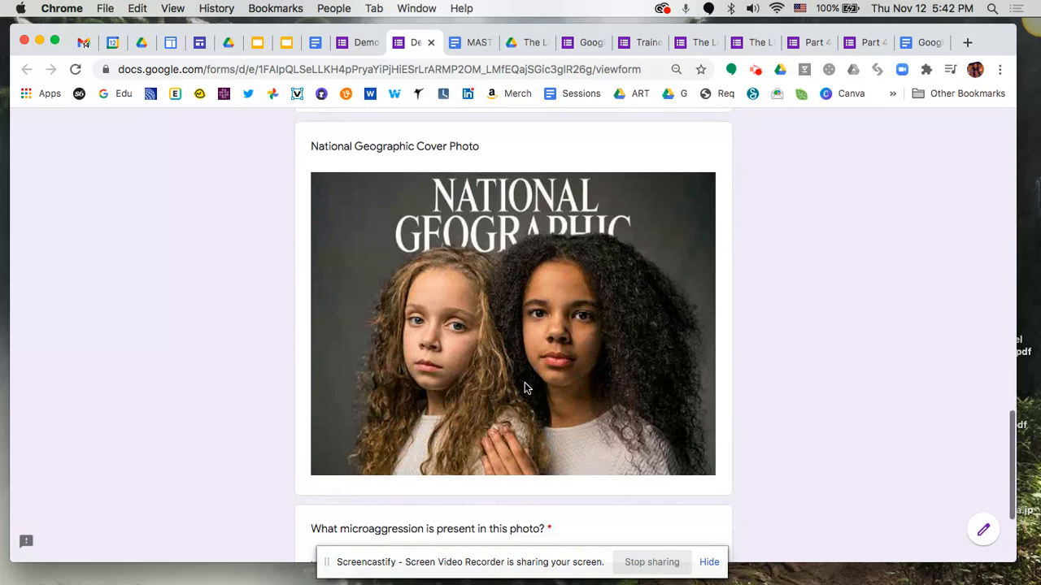
scroll(525, 389, "down", 4)
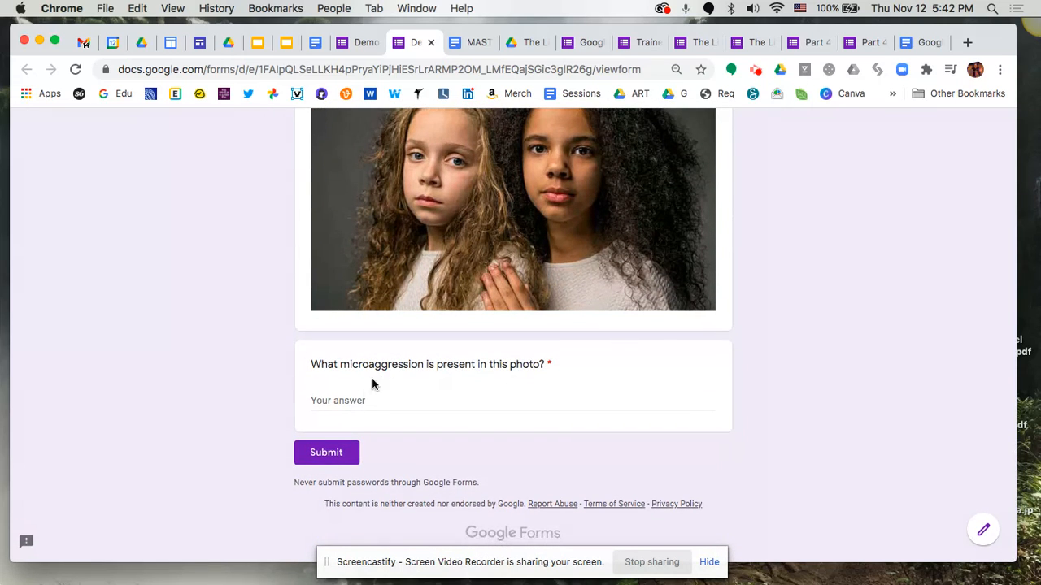
scroll(537, 394, "up", 15)
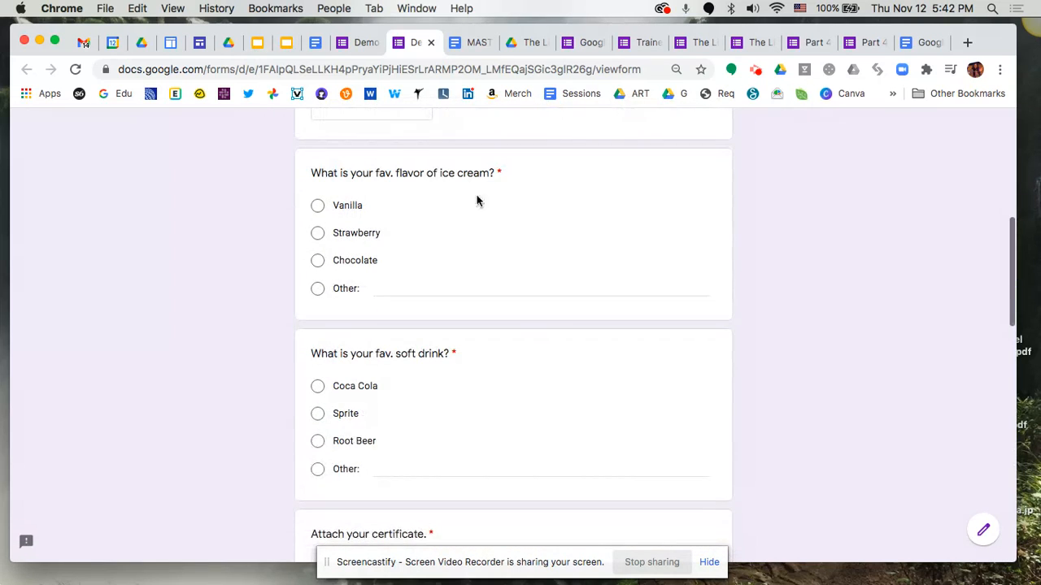
Return to the Demo Google Form editor and go to the video reflection question and National Geographic image sections
left_click(354, 44)
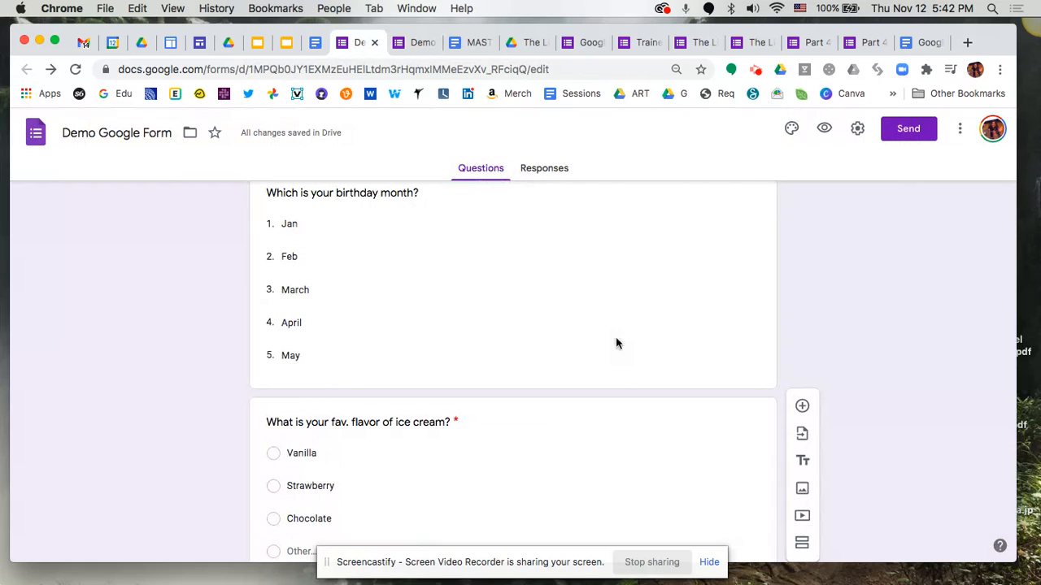
scroll(616, 342, "down", 7)
scroll(615, 342, "down", 5)
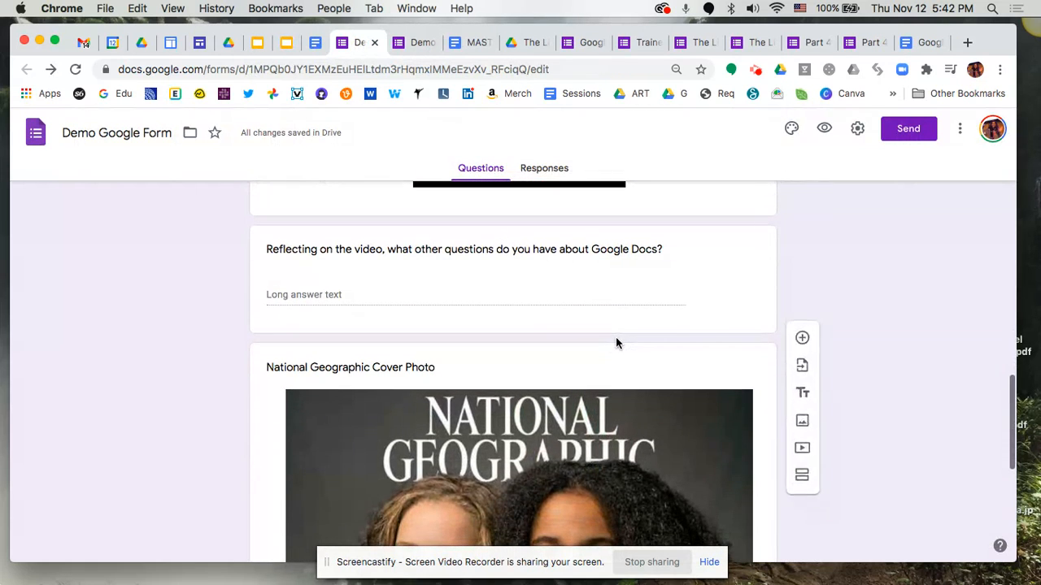